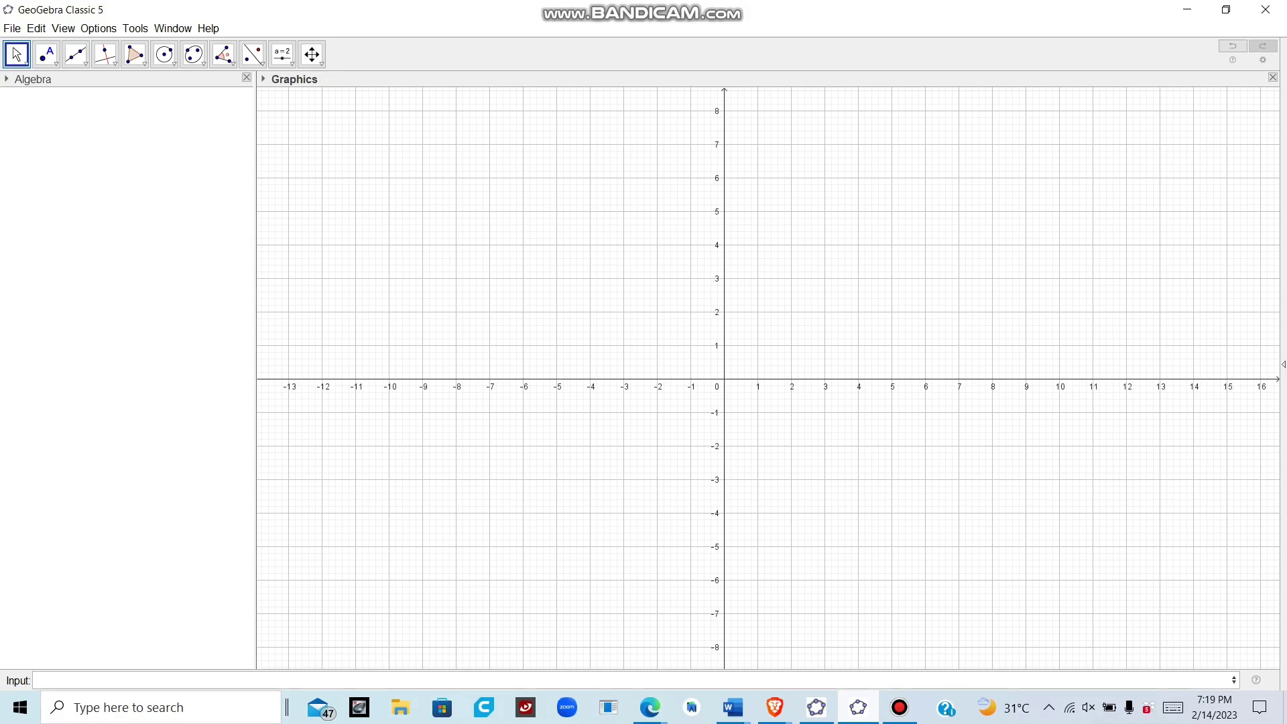
# Plot the function f(x)=x^2
pyautogui.click(268, 680)
pyautogui.write('f(')
pyautogui.write('x)=x')
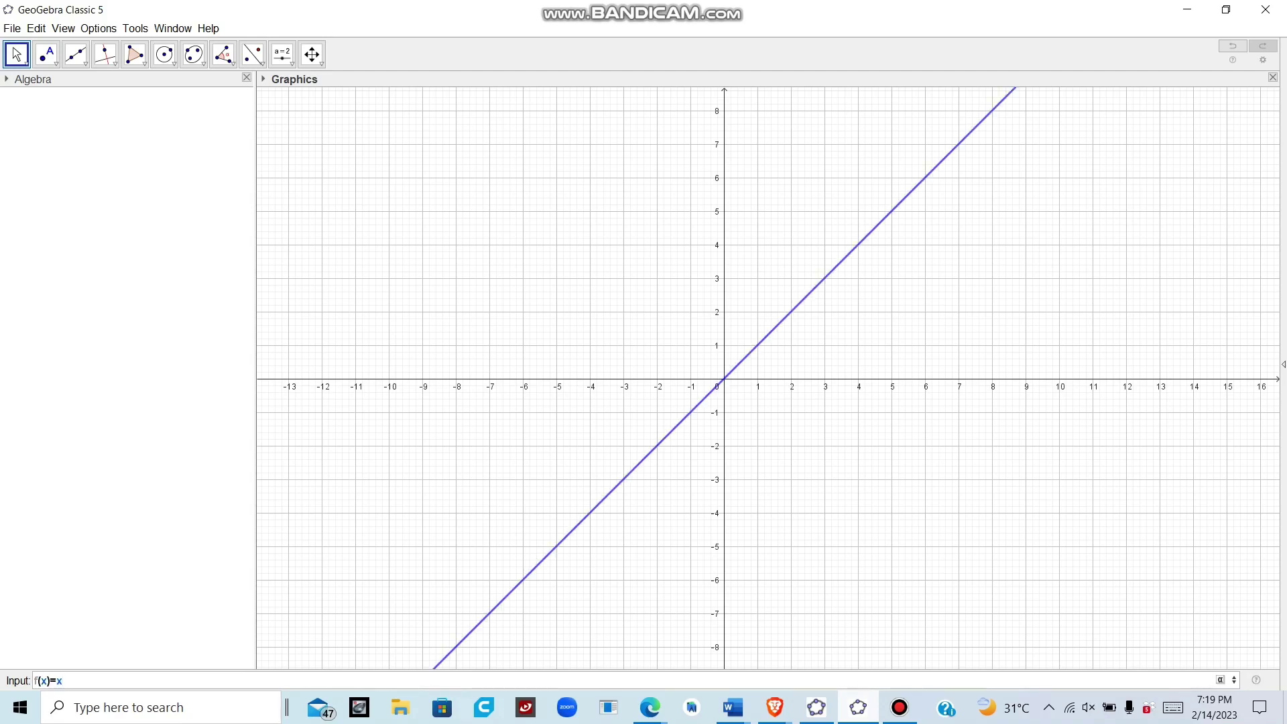
pyautogui.write('^2')
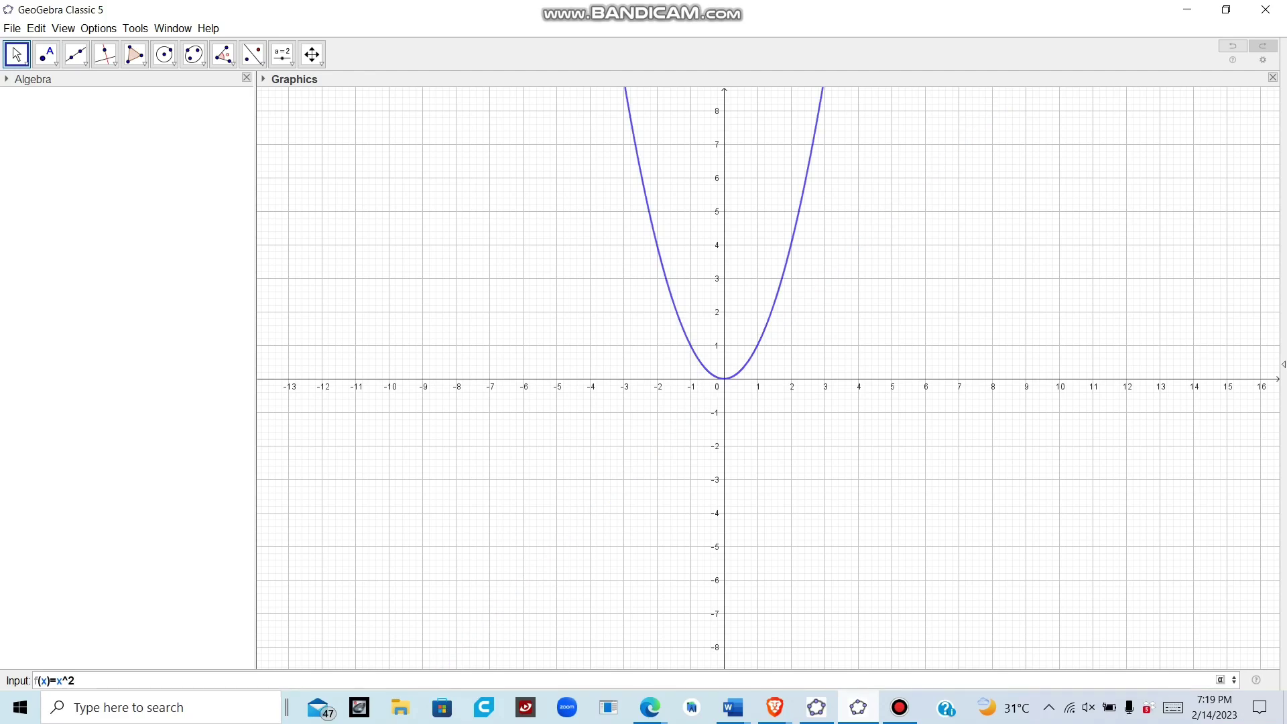
pyautogui.press('Return')
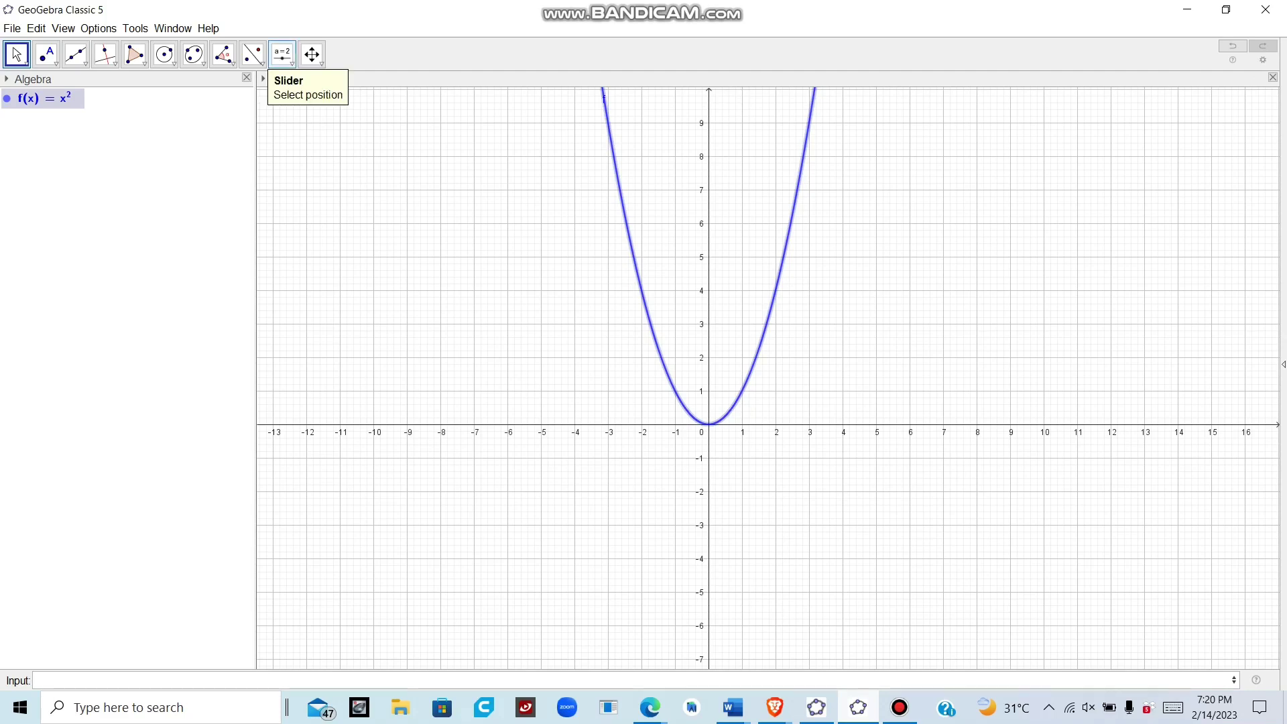
# Create a number slider named noah with minimum -3, maximum 1.999 and increment 0.1
pyautogui.click(283, 53)
pyautogui.click(291, 63)
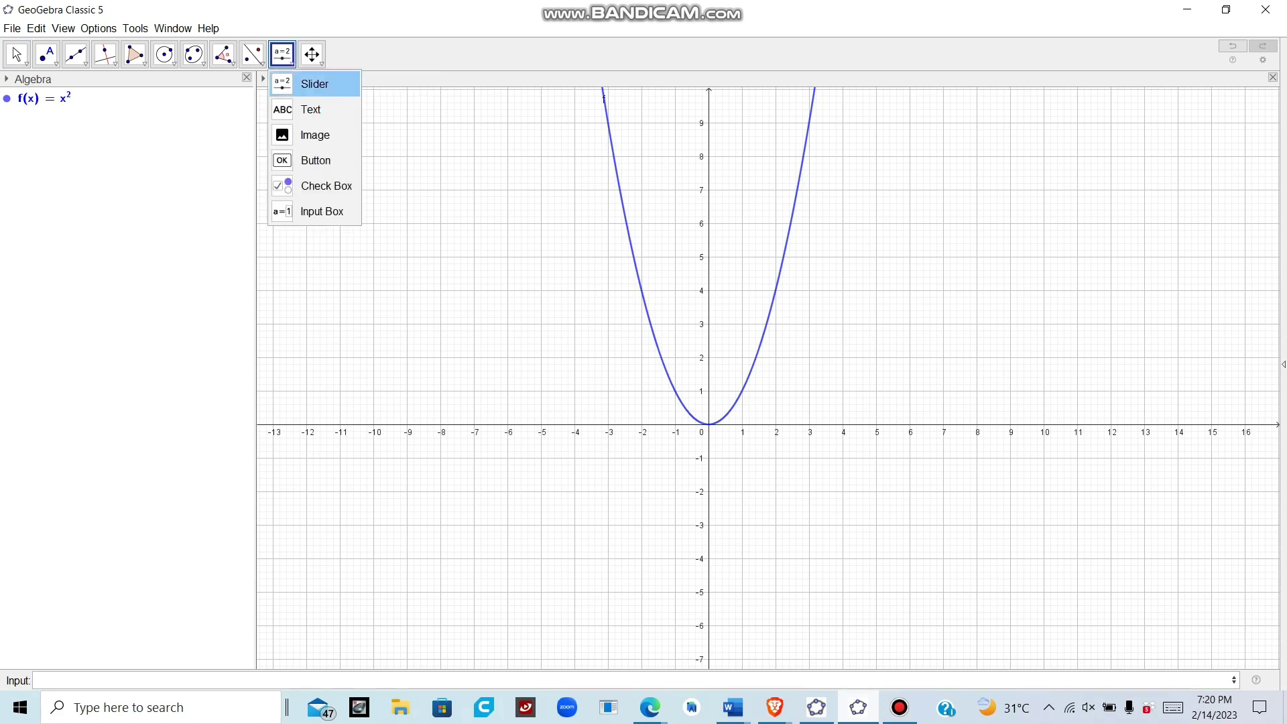
pyautogui.click(314, 83)
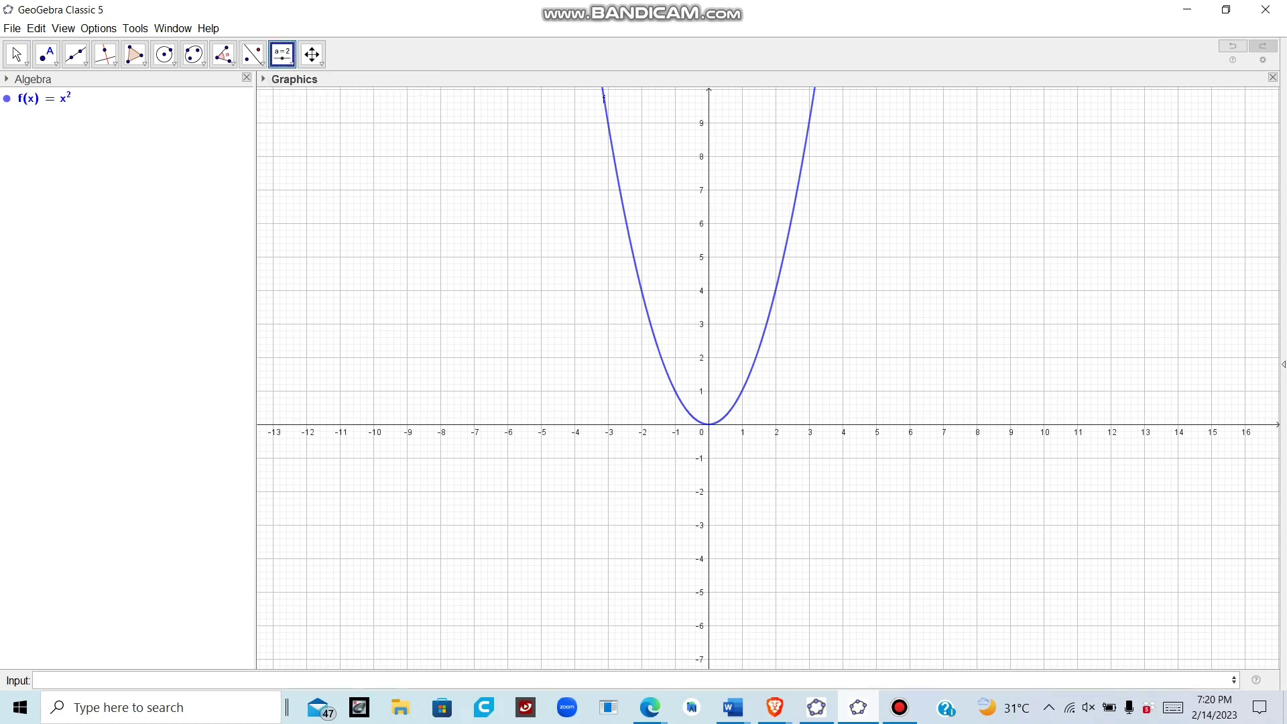
pyautogui.click(640, 345)
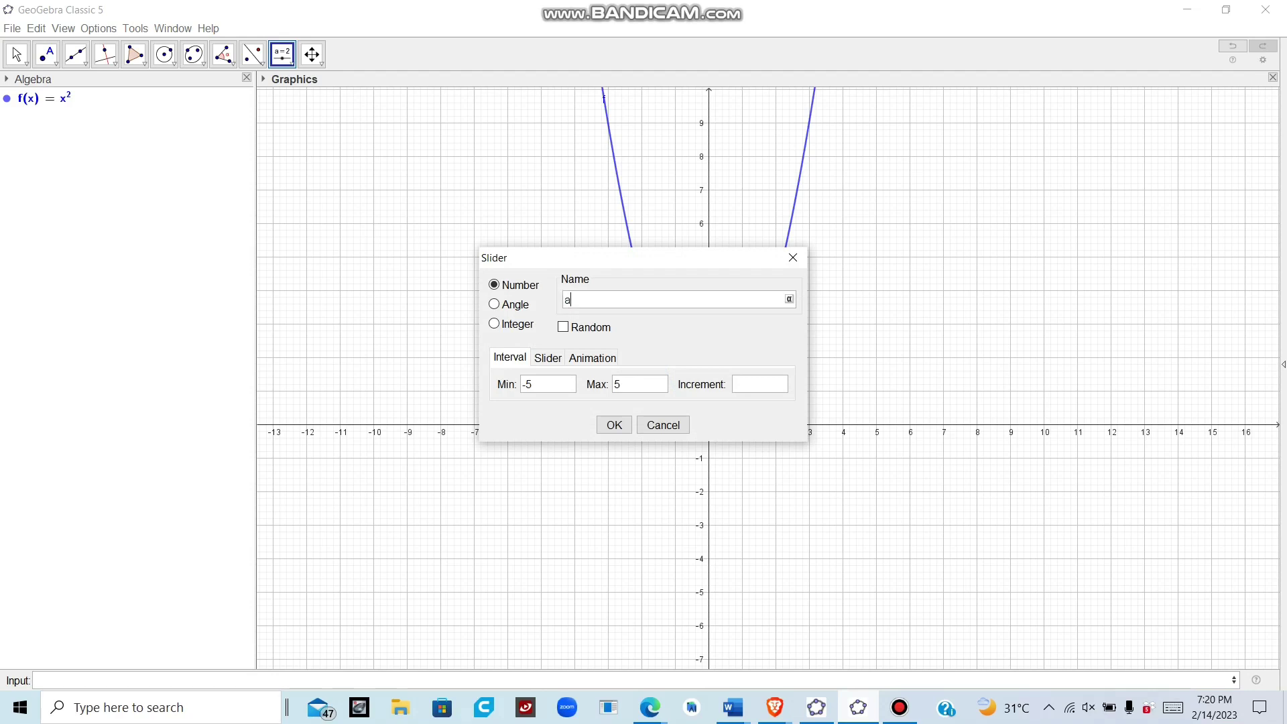
pyautogui.press('BackSpace')
pyautogui.write('noah')
pyautogui.press('BackSpace')
pyautogui.write('3')
pyautogui.click(619, 384)
pyautogui.press('BackSpace')
pyautogui.write('1.999')
pyautogui.write('0.')
pyautogui.write('1')
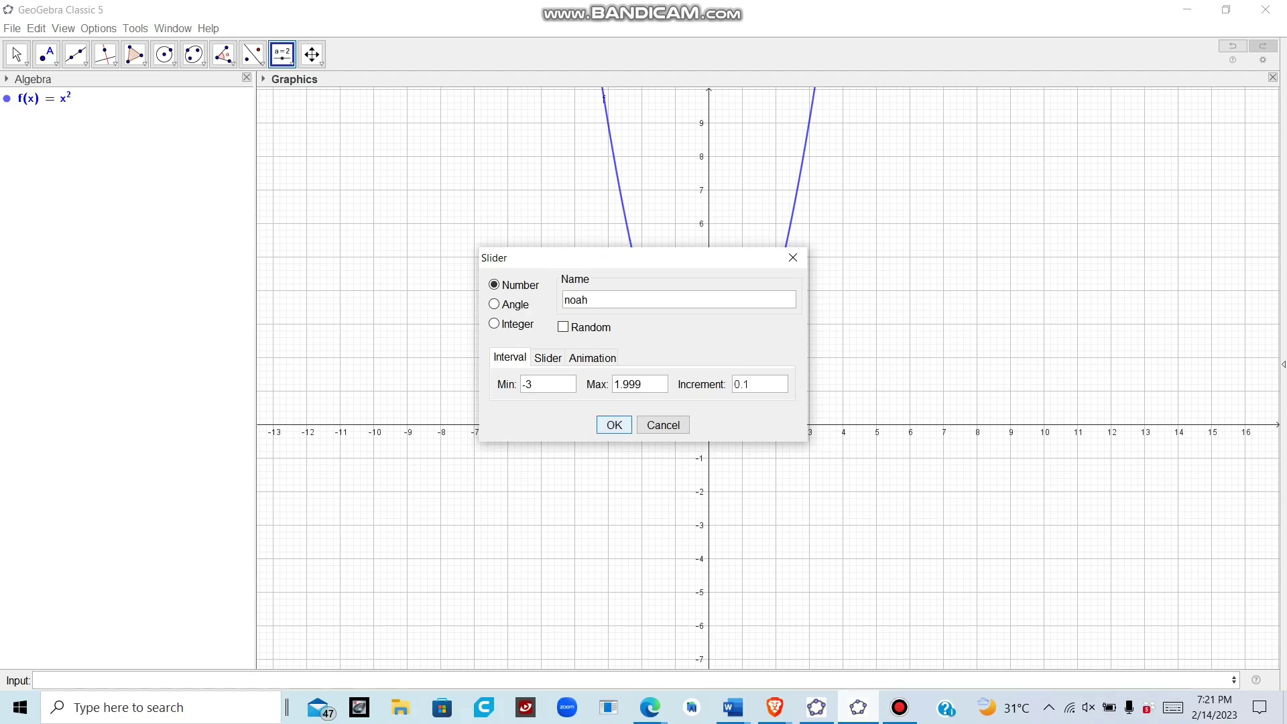
pyautogui.press('Return')
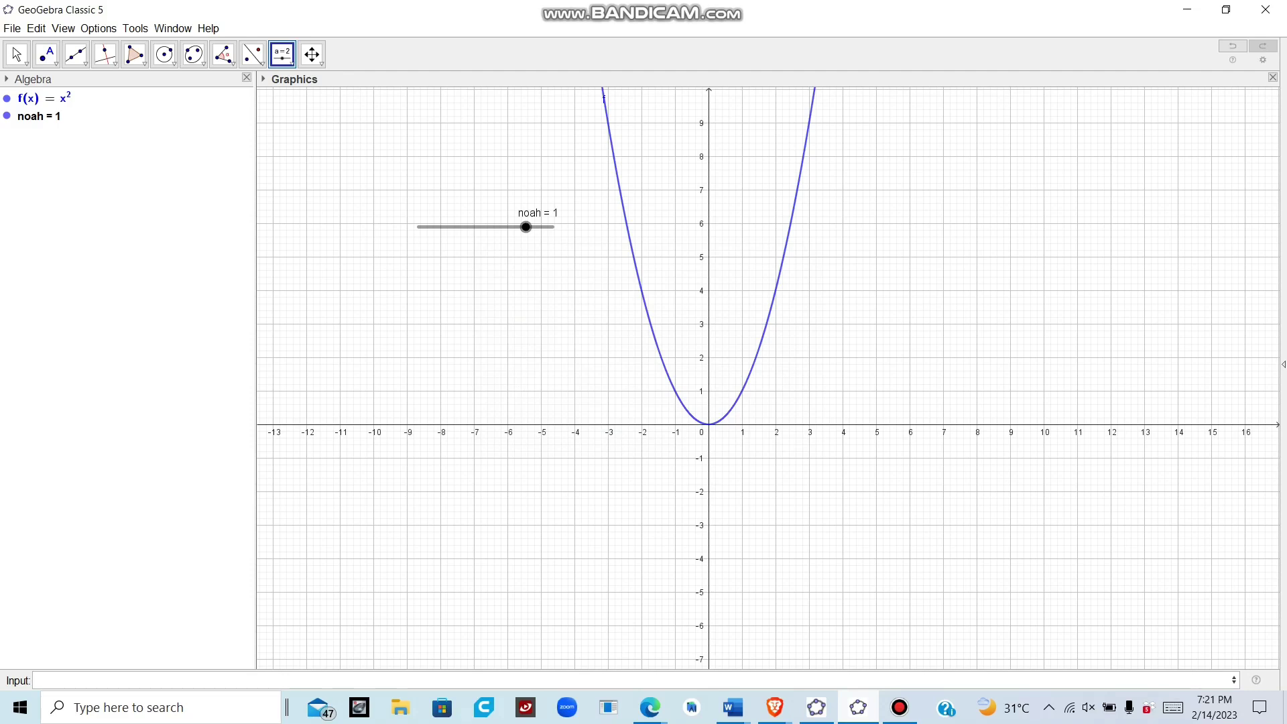
# Move the noah slider to its upper end and set the rounding to 5 decimal places
pyautogui.moveTo(526, 227); pyautogui.dragTo(553, 227)
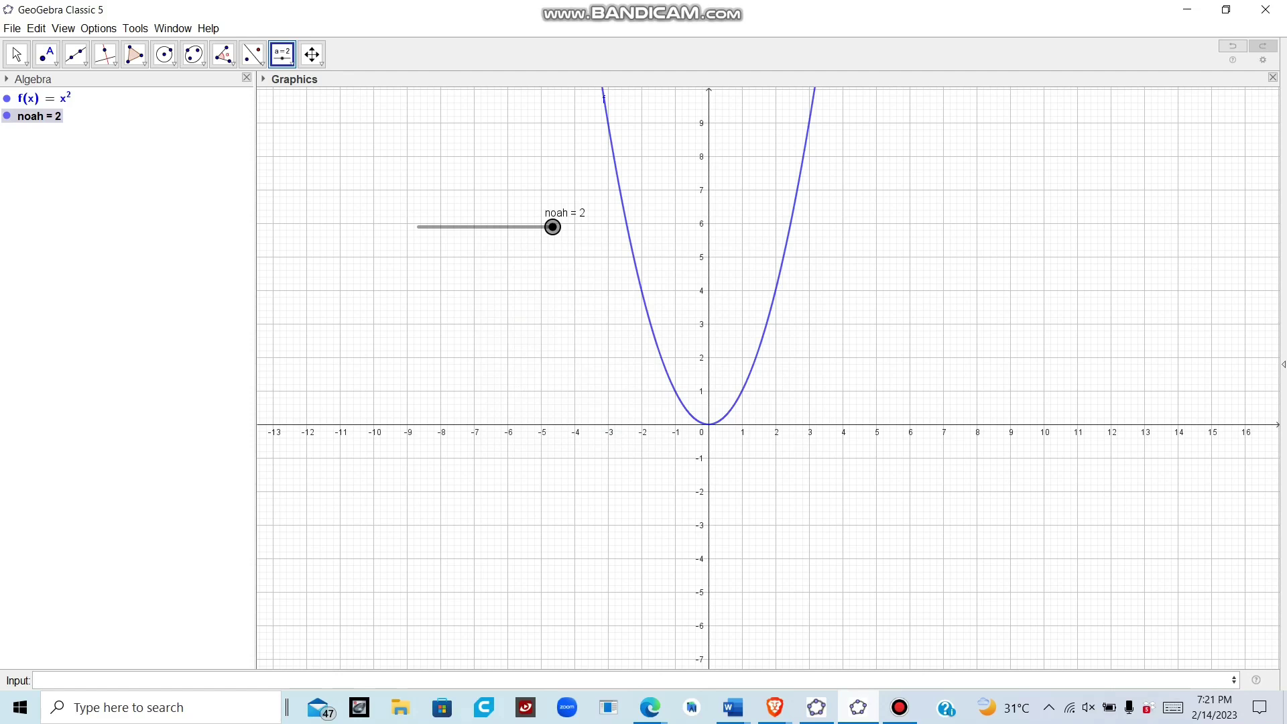
pyautogui.click(99, 28)
pyautogui.moveTo(124, 46)
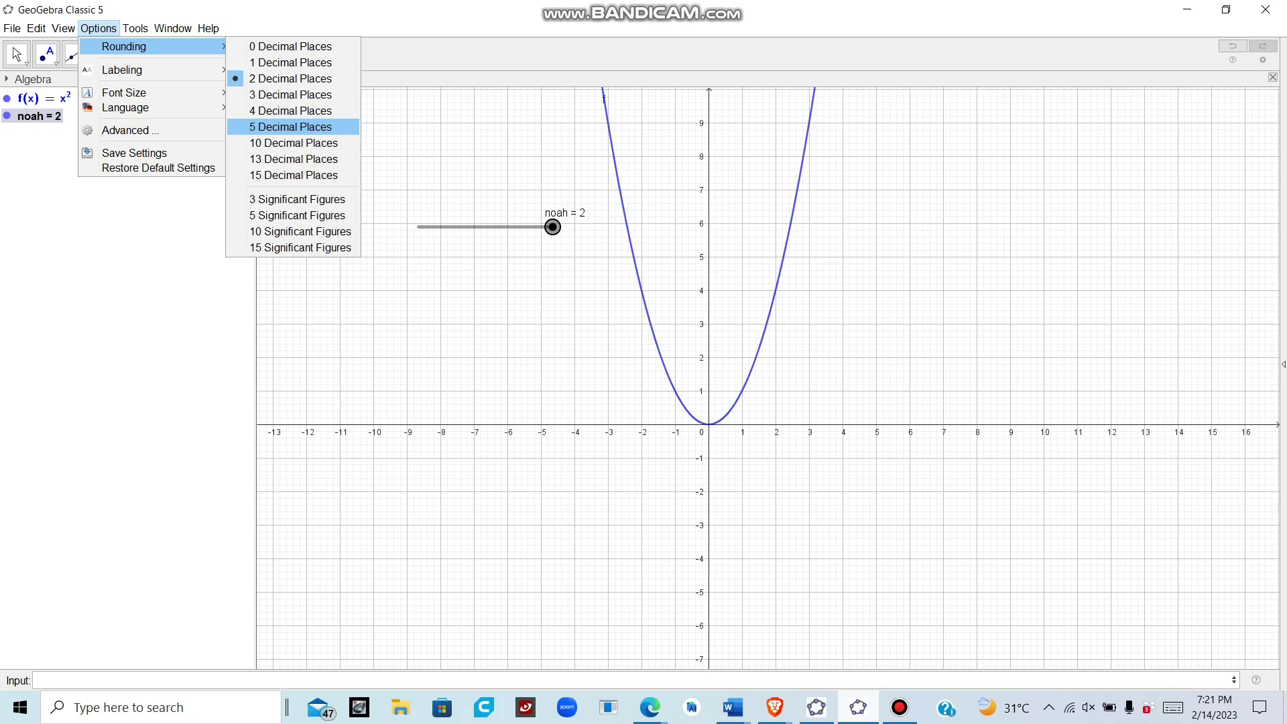
pyautogui.click(290, 127)
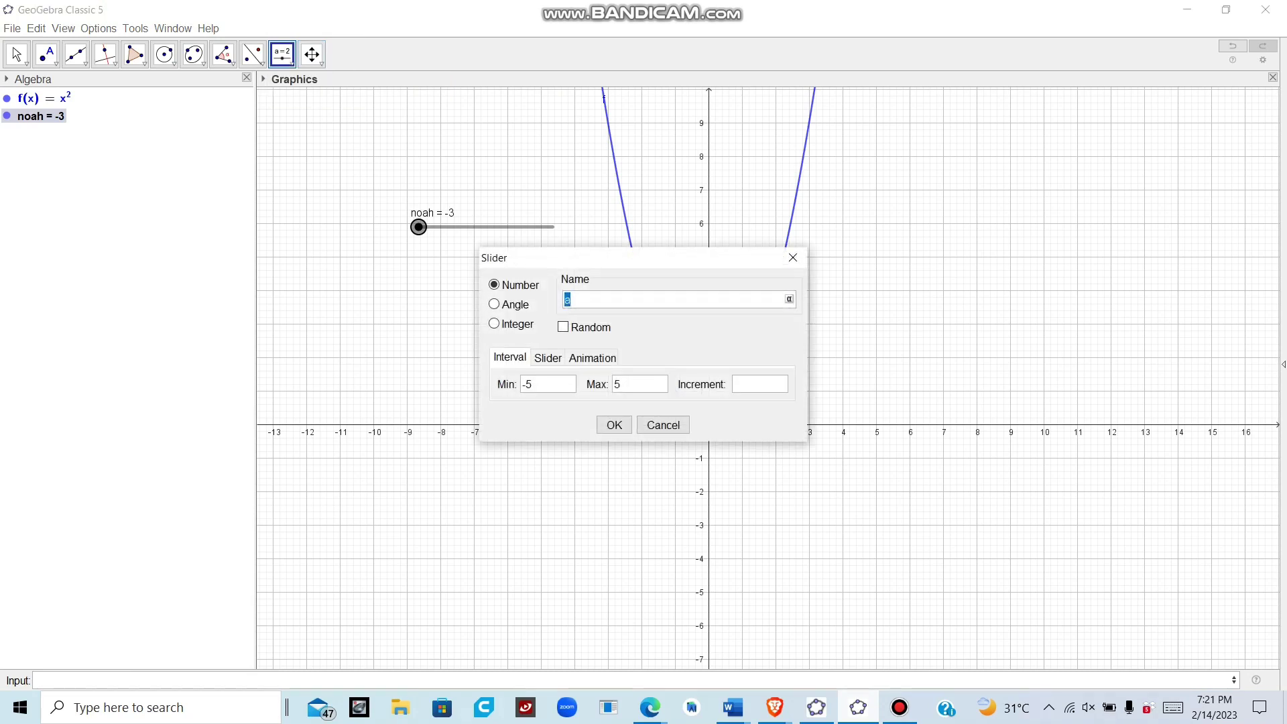
# Create a number slider named adasi from 2.001 to 5 with increment 0.1, and move it to its upper end
pyautogui.click(571, 299)
pyautogui.press('BackSpace')
pyautogui.write('b')
pyautogui.press('BackSpace')
pyautogui.write('adasi')
pyautogui.press('Tab')
pyautogui.press('BackSpace')
pyautogui.press('BackSpace')
pyautogui.write('2.00')
pyautogui.write('0.1')
pyautogui.press('Return')
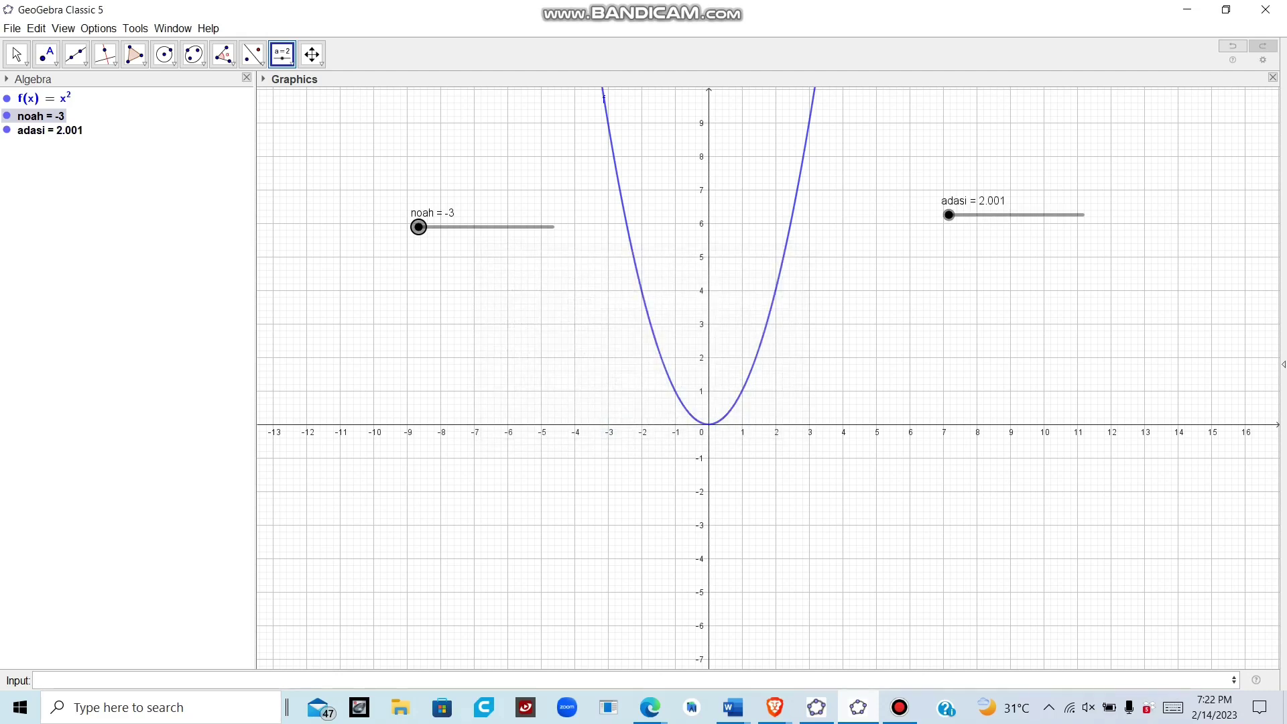
pyautogui.moveTo(948, 215)
pyautogui.mouseDown()
pyautogui.moveTo(1064, 215)
pyautogui.moveTo(949, 215)
pyautogui.mouseUp()
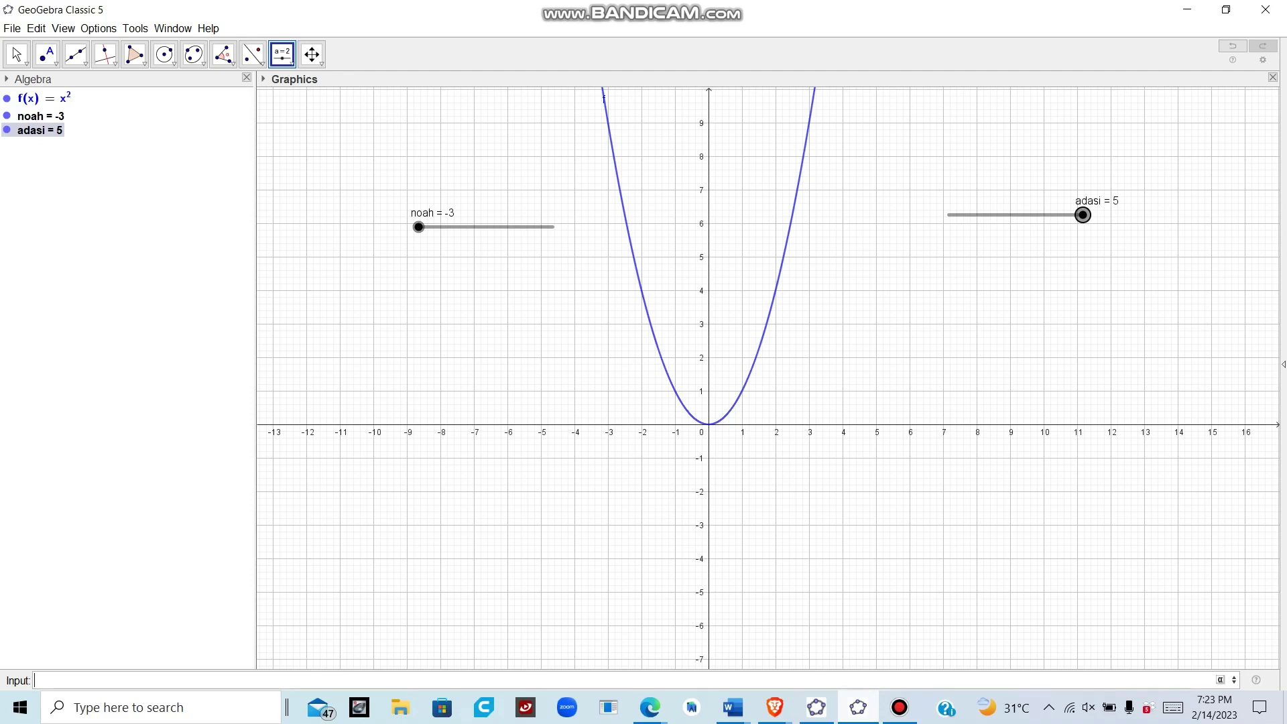
# Plot the slider-driven point (noah,f(noah)) on the parabola
pyautogui.write('f')
pyautogui.press('BackSpace')
pyautogui.write('(')
pyautogui.write('noah,f(noah')
pyautogui.press('Return')
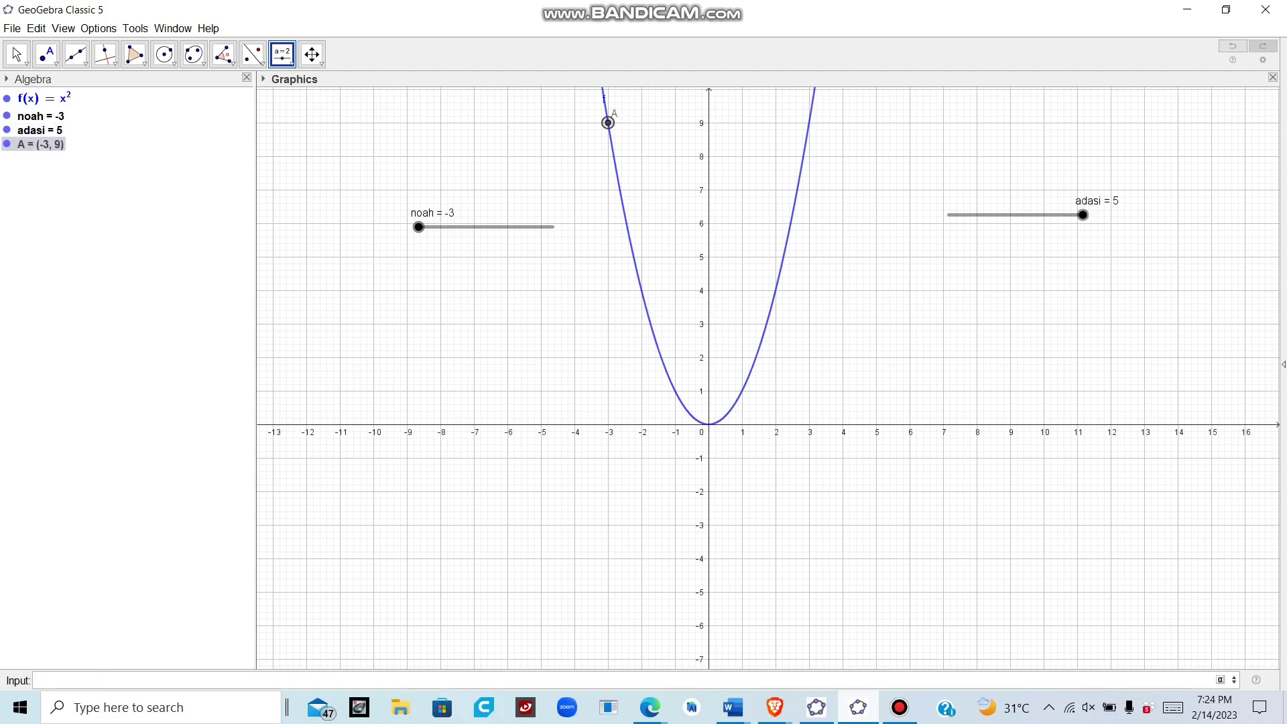
# Set the noah slider to -1.1 and relocate the adasi slider closer to the parabola
pyautogui.moveTo(418, 226); pyautogui.dragTo(470, 227)
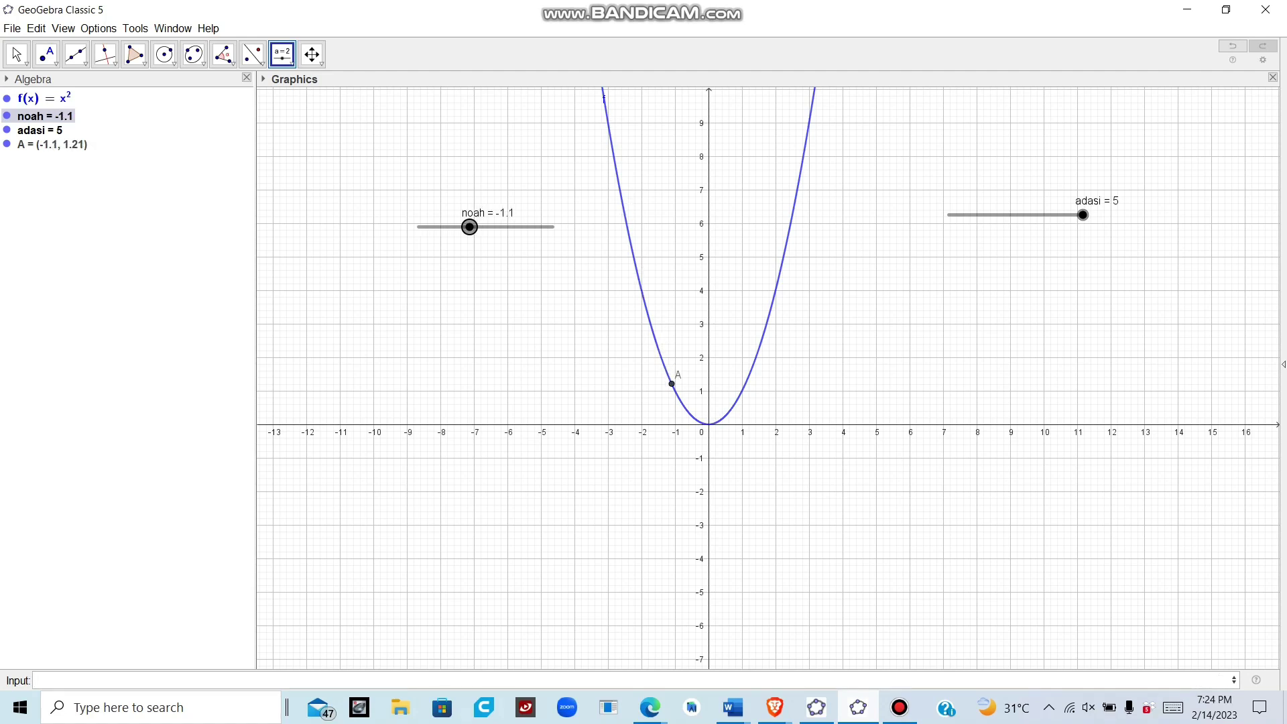
pyautogui.moveTo(1084, 214); pyautogui.dragTo(968, 243)
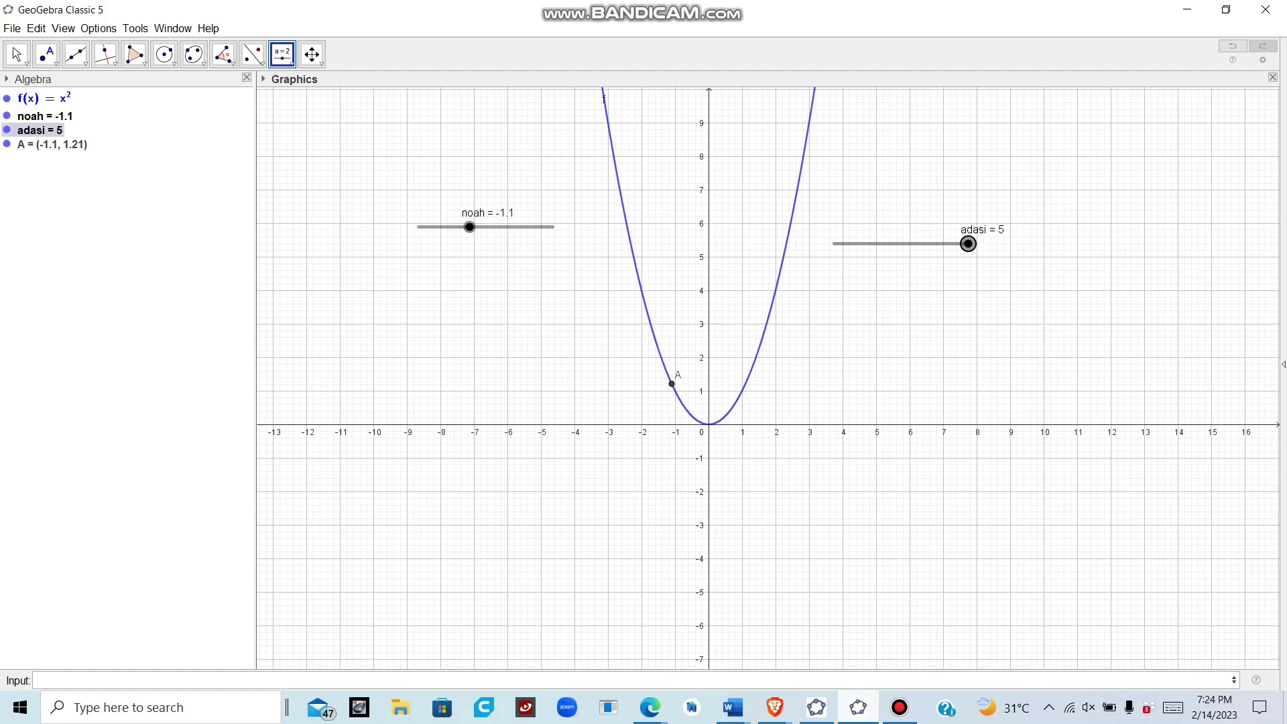
# Plot the point (adasi,f(adasi)) and set the adasi slider to 2.301
pyautogui.click(34, 680)
pyautogui.write('(adasi,f(')
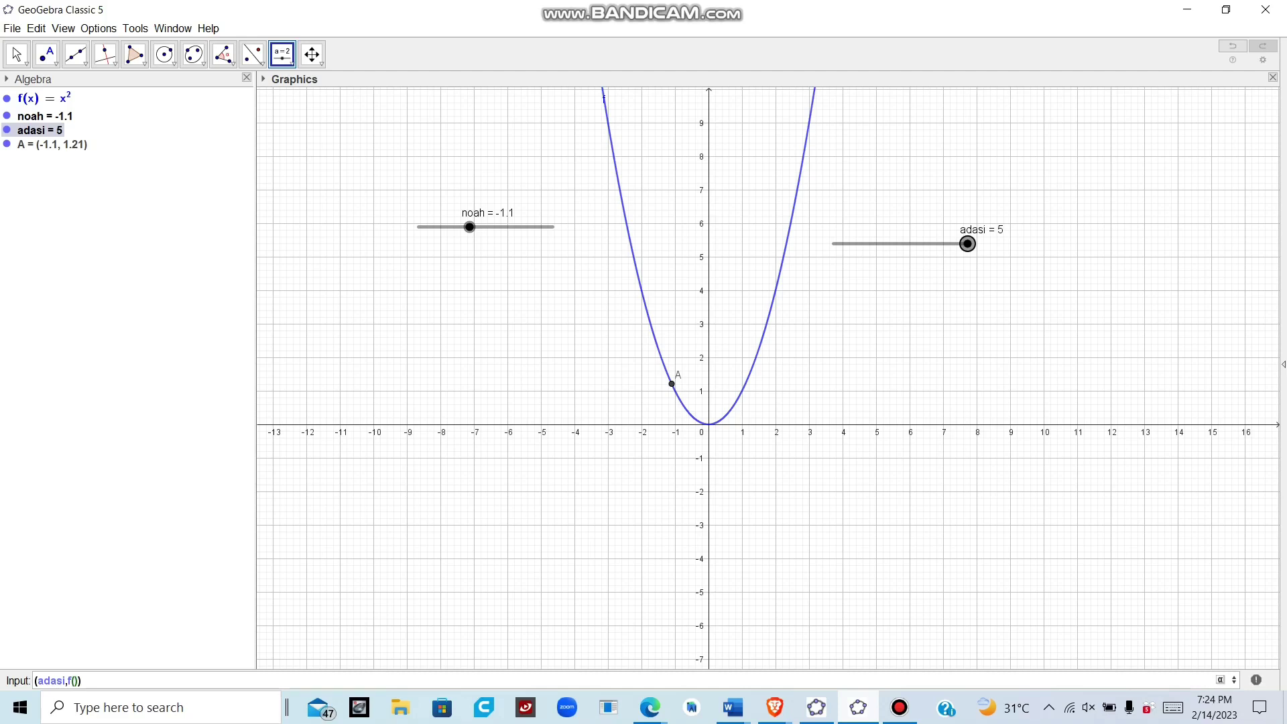
pyautogui.write('adasi')
pyautogui.press('Return')
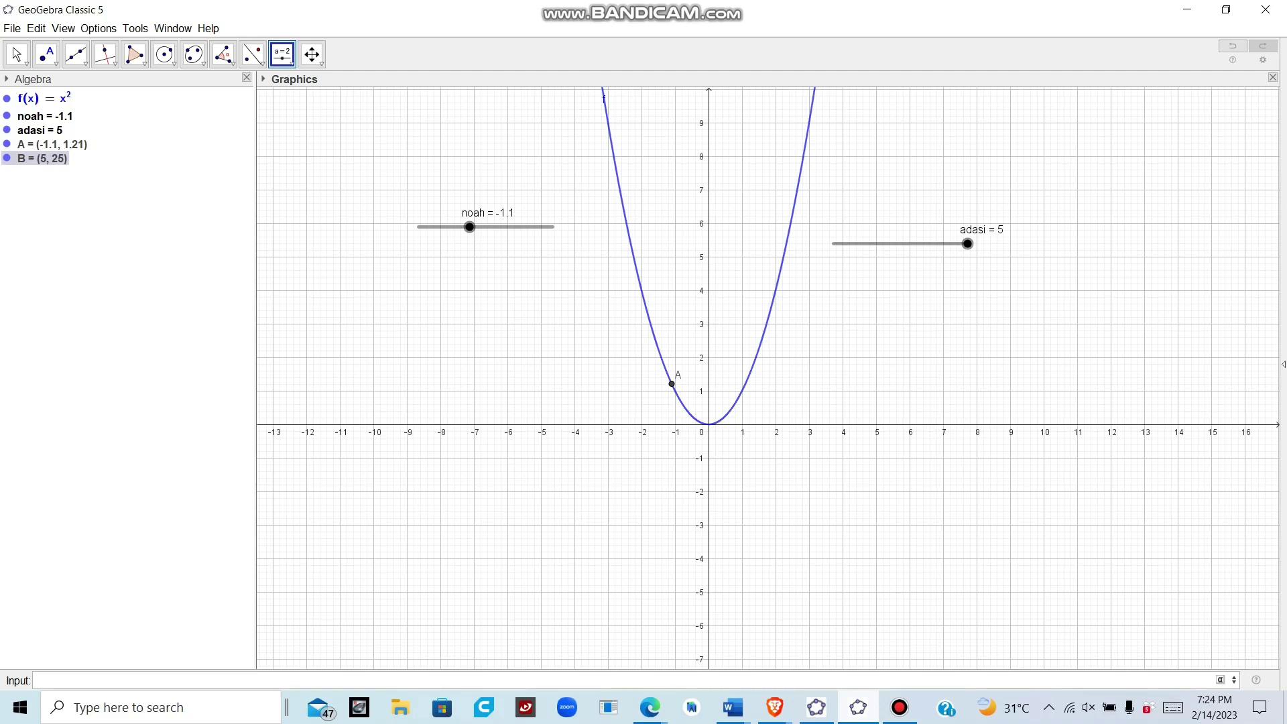
pyautogui.moveTo(968, 244); pyautogui.dragTo(847, 244)
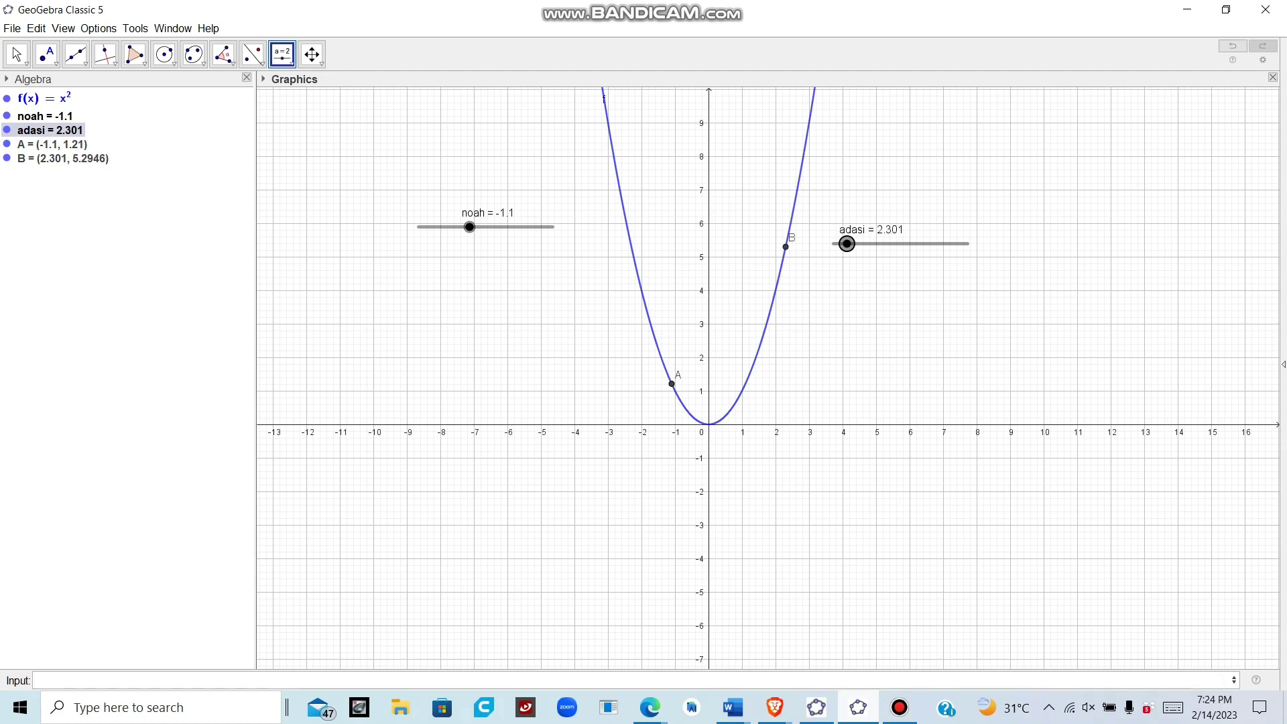
# Enlarge the view of the parabola and reposition it to show points A and B together with the x-axis
pyautogui.scroll(5, 786, 275)
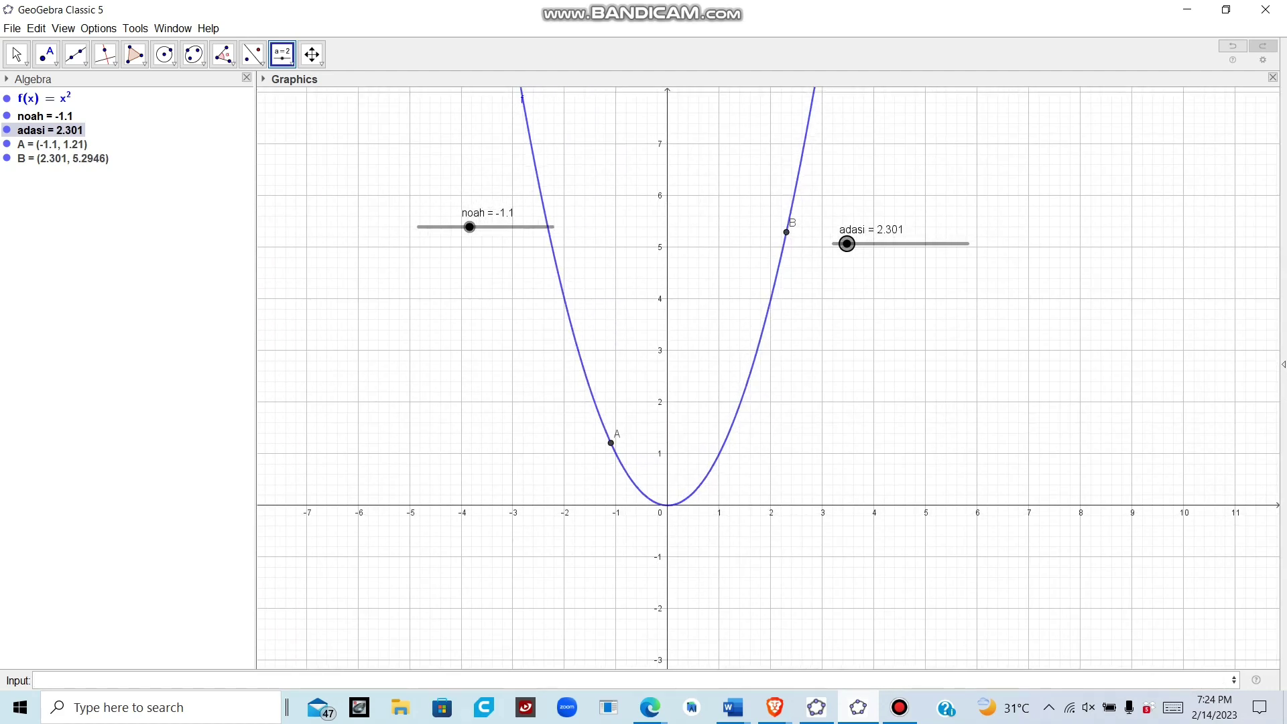
pyautogui.click(786, 274)
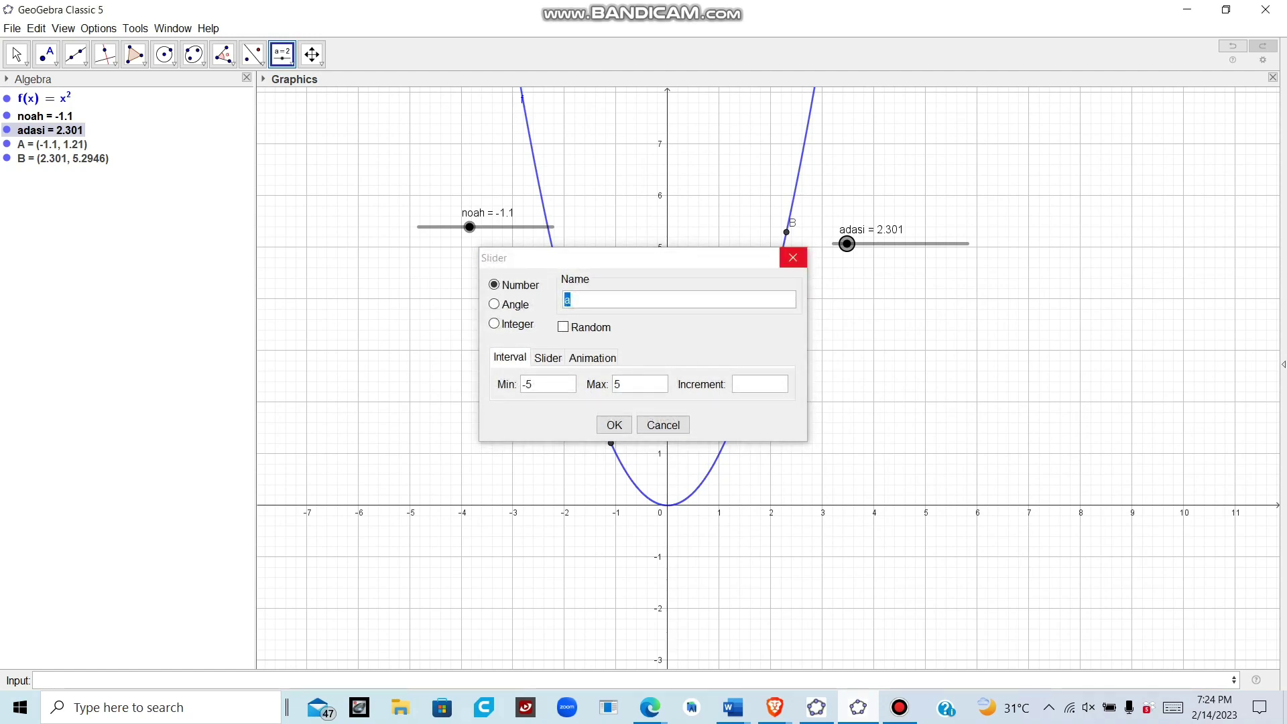
pyautogui.click(792, 257)
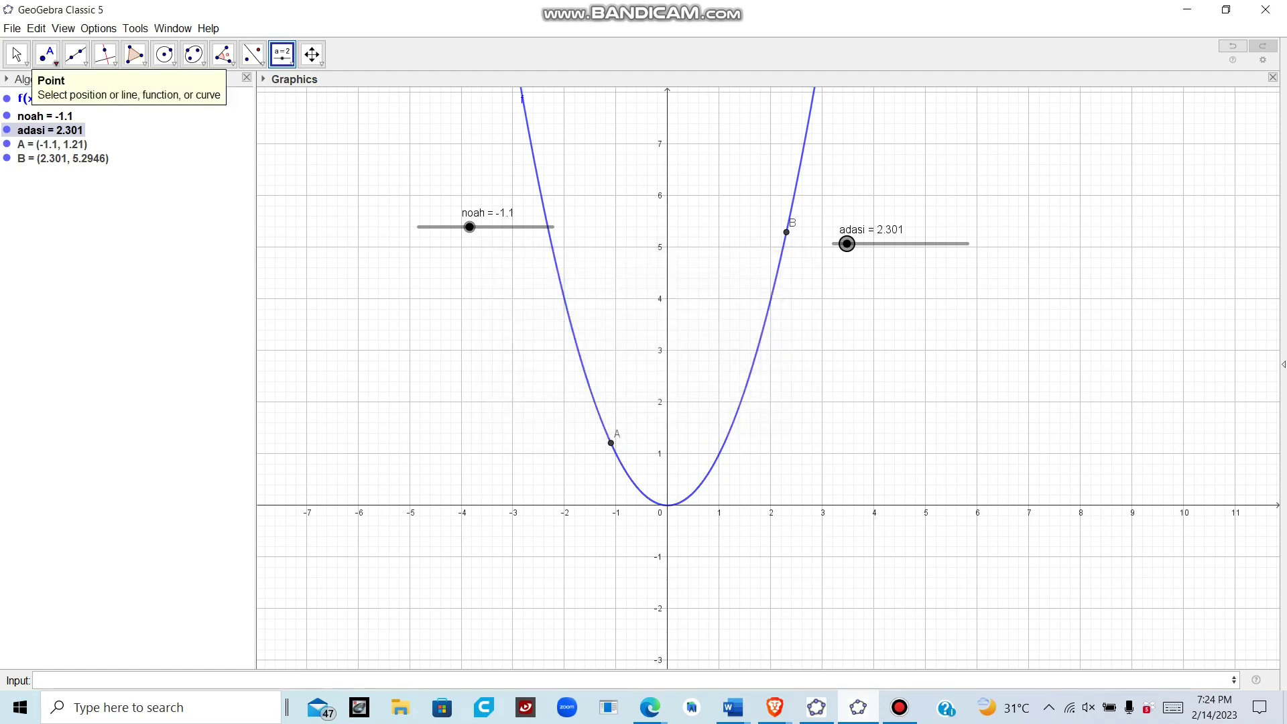
pyautogui.press('Escape')
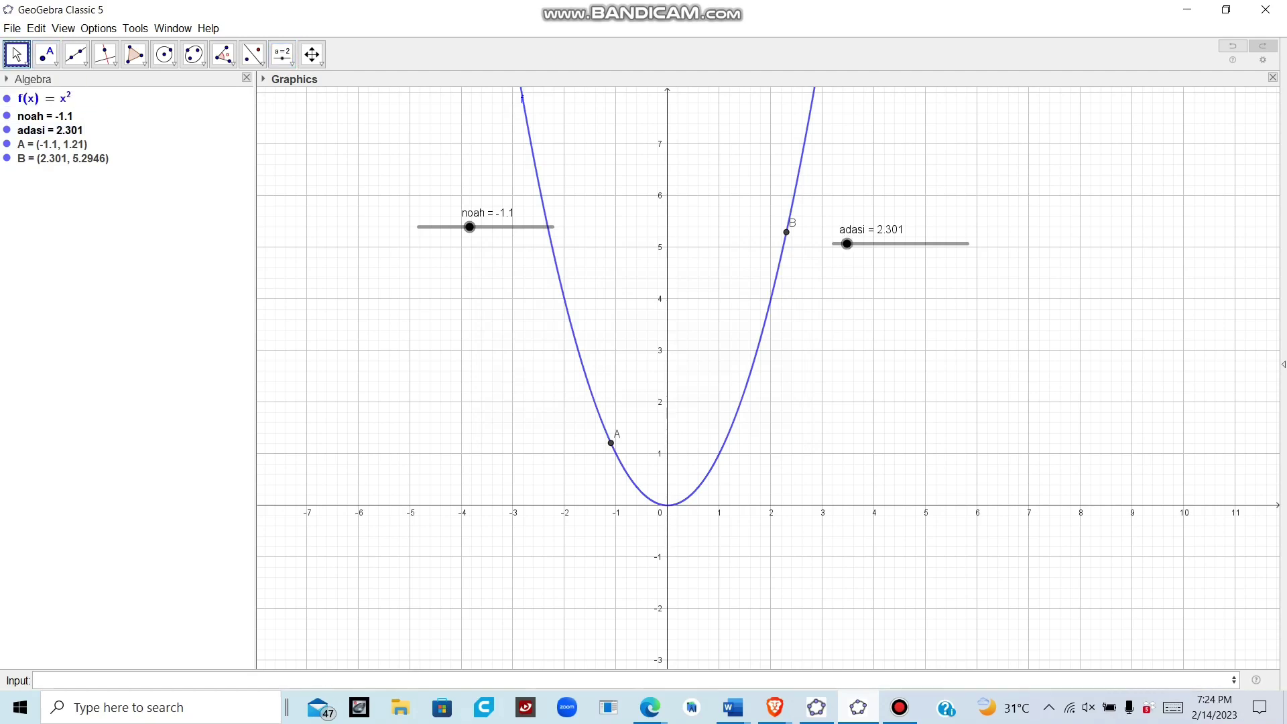
pyautogui.press('Up')
pyautogui.press('Up')
pyautogui.press('Up')
pyautogui.press('Up')
pyautogui.press('Up')
pyautogui.press('Up')
pyautogui.press('Up')
pyautogui.press('Up')
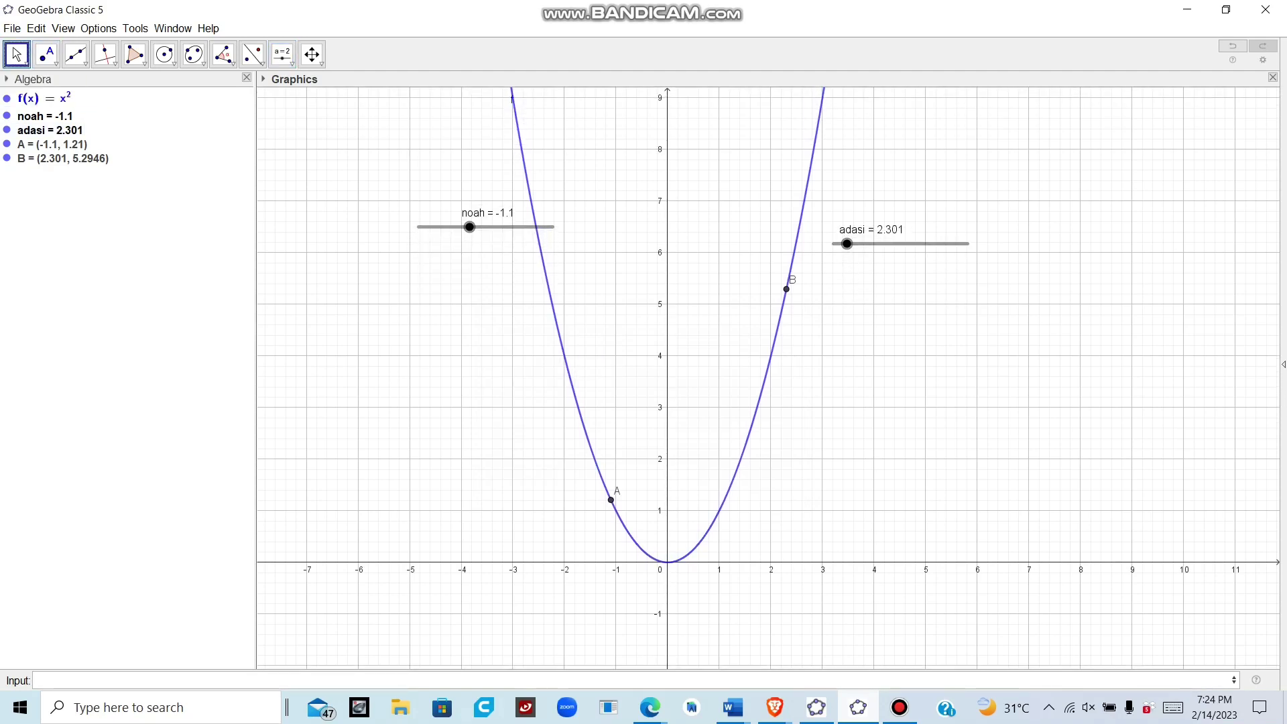
pyautogui.press('Left')
pyautogui.press('Left')
pyautogui.press('Left')
pyautogui.press('Left')
pyautogui.press('Left')
pyautogui.press('Down')
pyautogui.press('Down')
pyautogui.press('Down')
pyautogui.press('Down')
pyautogui.press('Down')
pyautogui.press('Down')
pyautogui.press('Down')
pyautogui.press('Down')
pyautogui.press('Right')
pyautogui.press('Right')
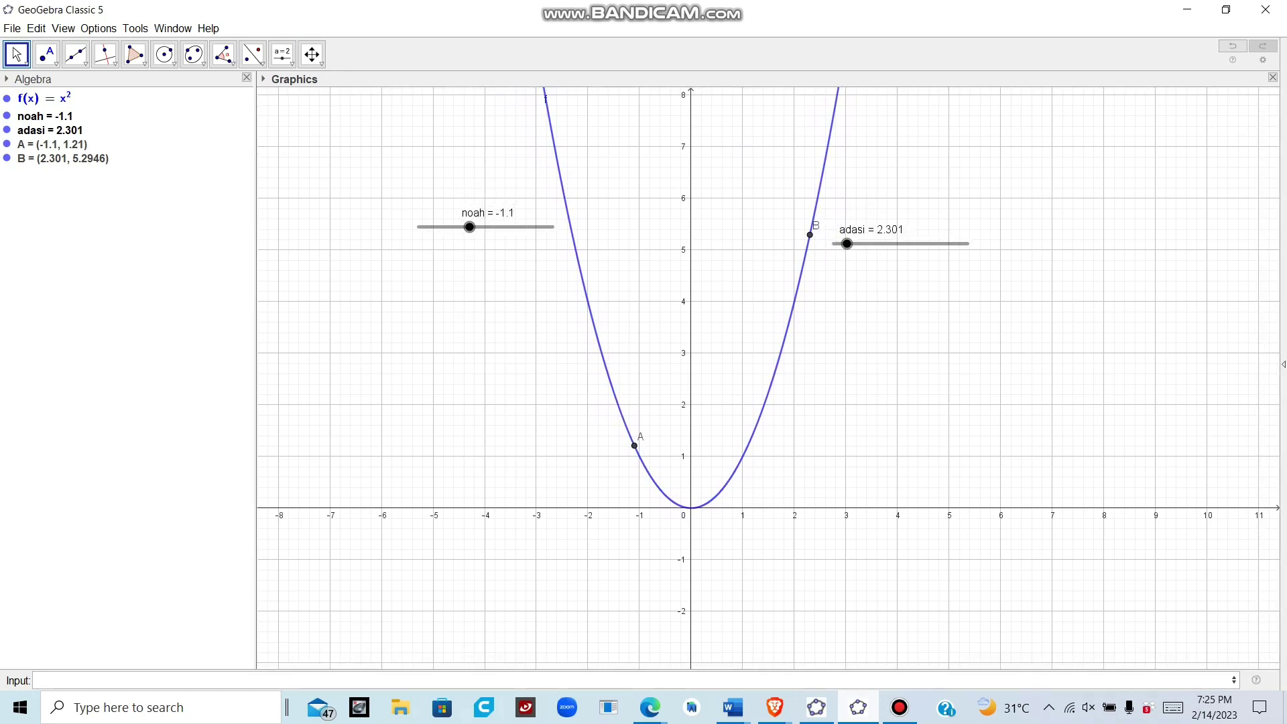
pyautogui.press('Down')
pyautogui.press('Down')
pyautogui.press('Down')
pyautogui.press('Down')
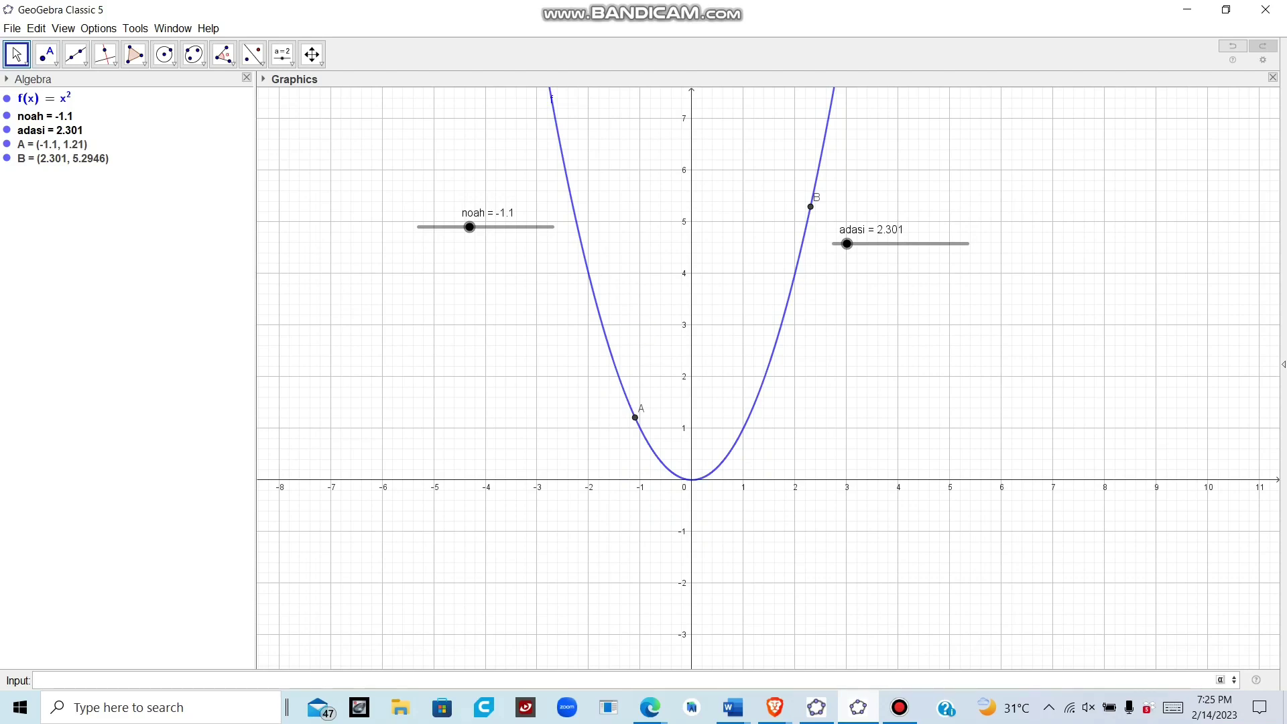
# Plot the point (noah,0) on the x-axis
pyautogui.write('(')
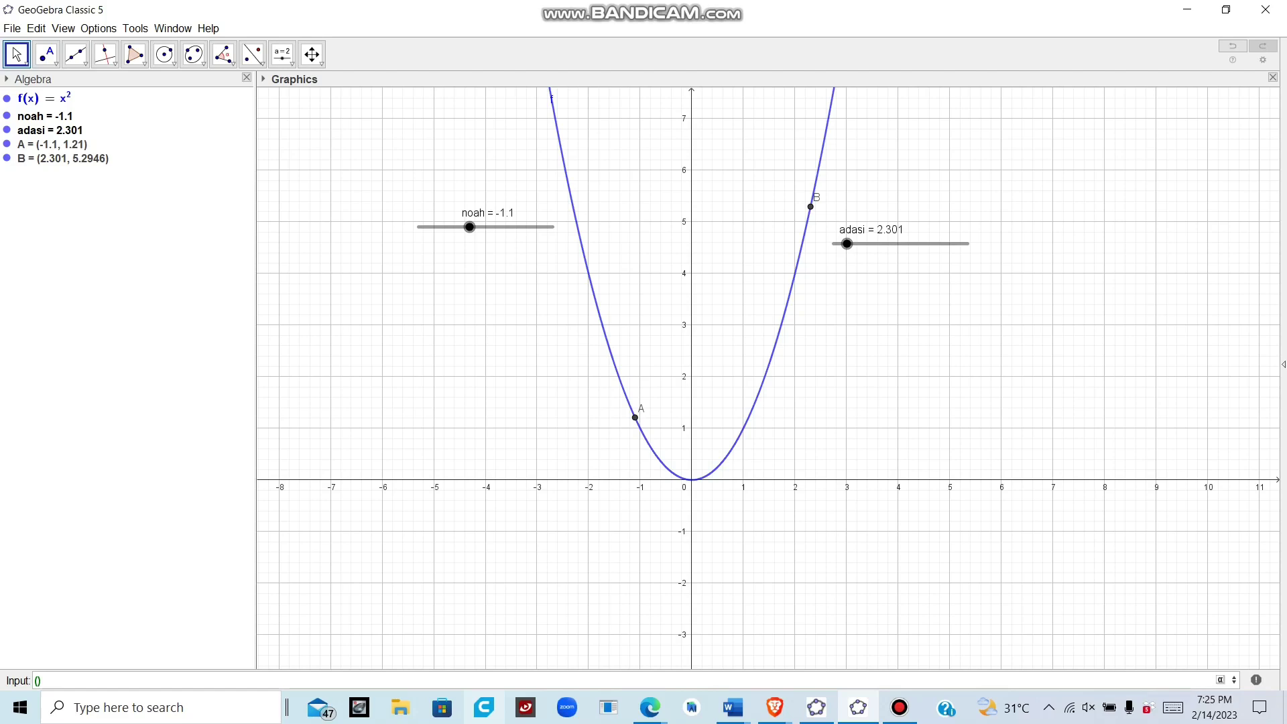
pyautogui.write('noah,0')
pyautogui.press('Return')
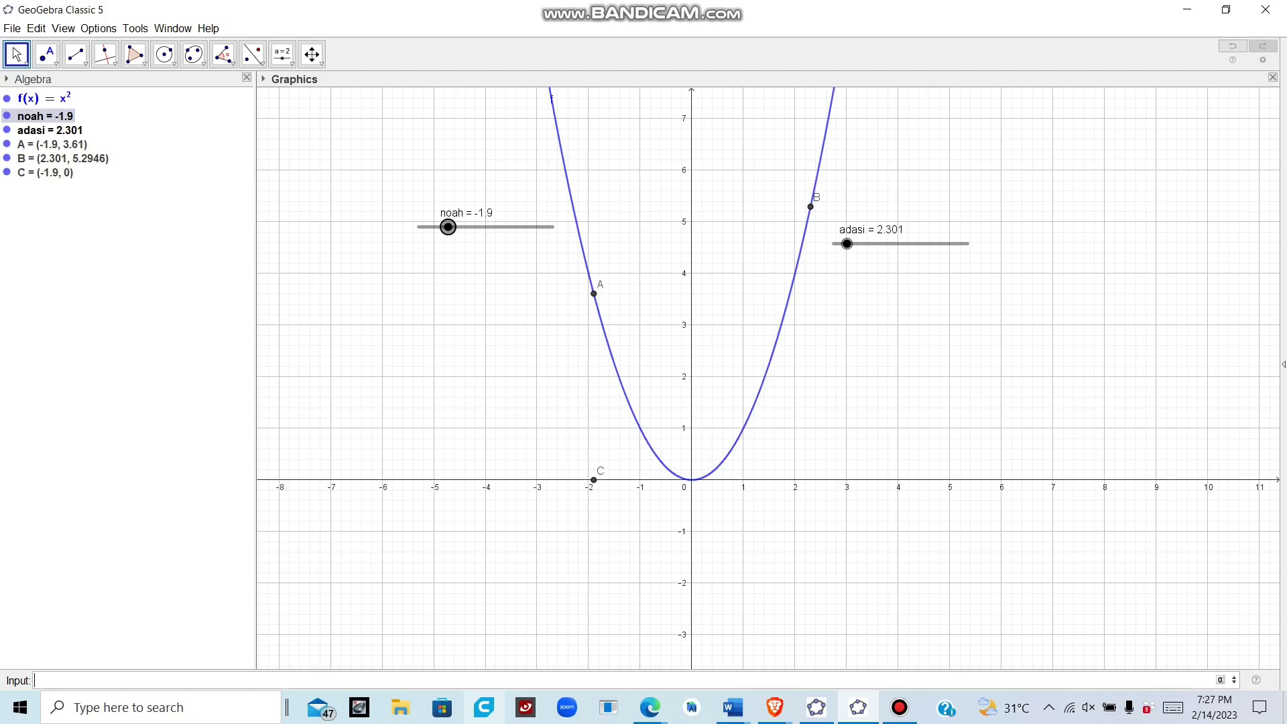
# Plot the point (0,f(noah)) on the y-axis and test it with the noah slider
pyautogui.click(37, 680)
pyautogui.write('(0,f(noah')
pyautogui.press('Return')
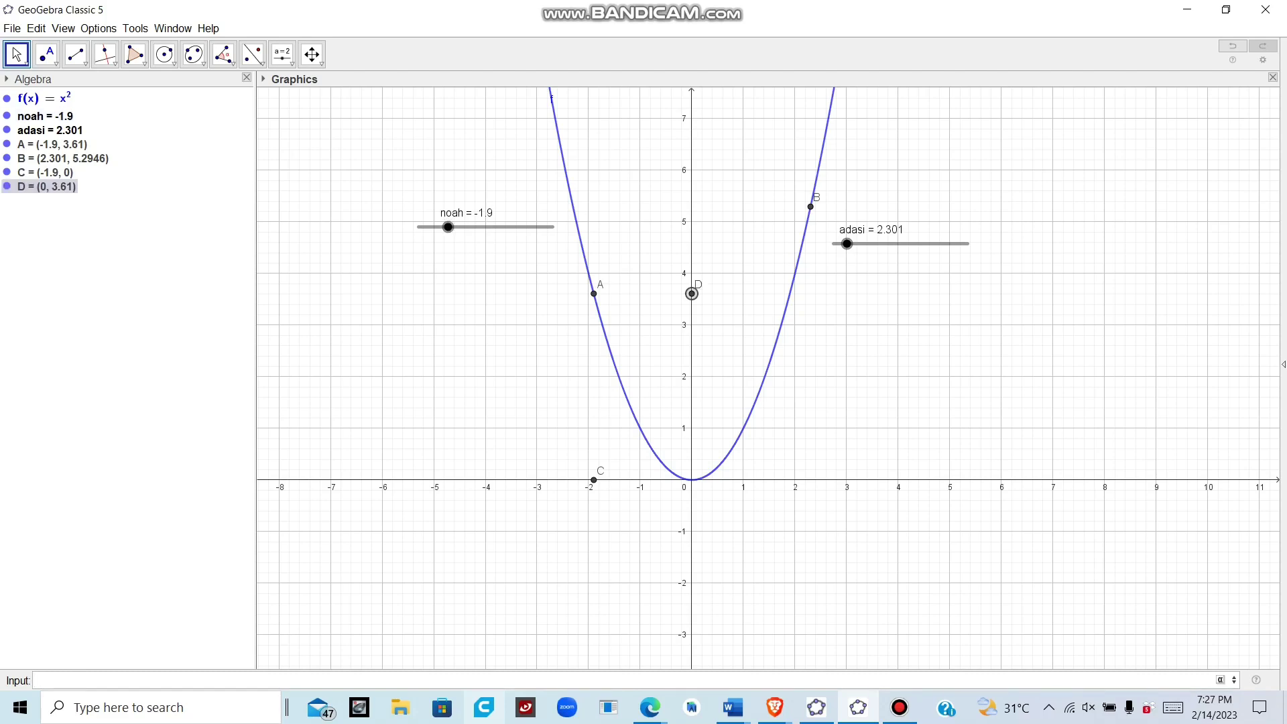
pyautogui.moveTo(449, 227)
pyautogui.mouseDown()
pyautogui.moveTo(469, 228)
pyautogui.moveTo(449, 228)
pyautogui.mouseUp()
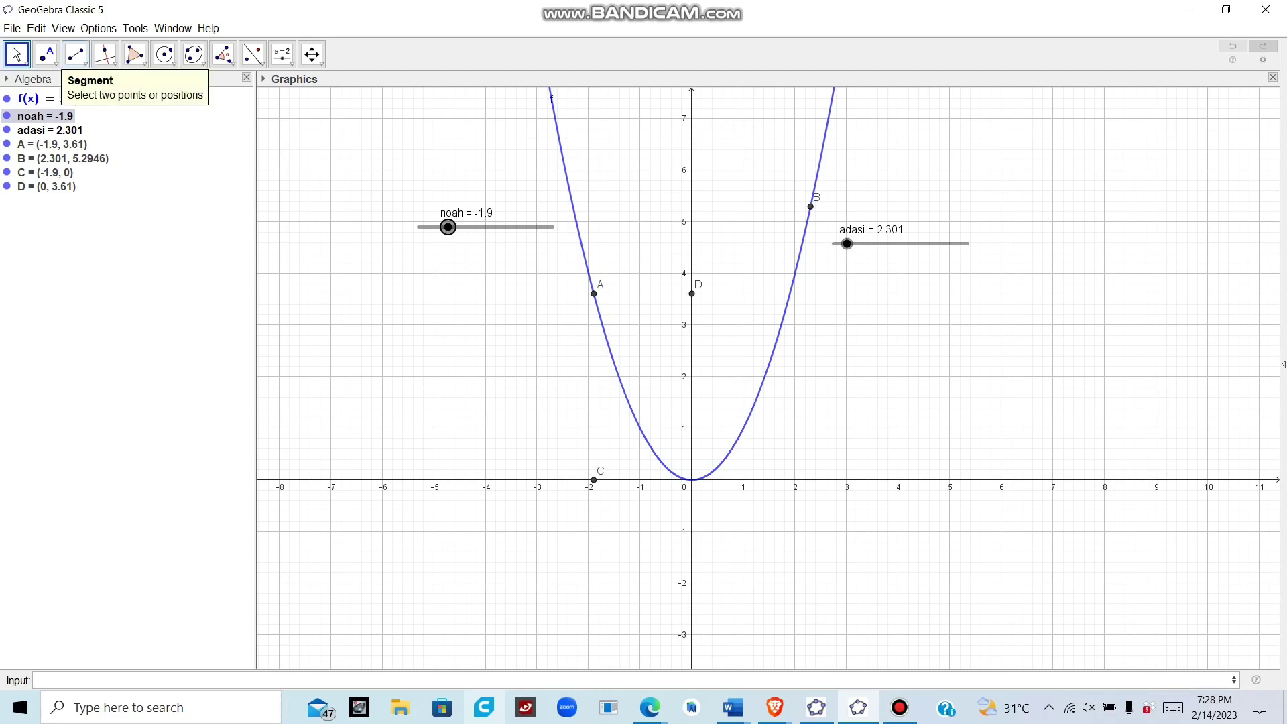
# Draw segments from point A to point D on the y-axis and from A to point C on the x-axis
pyautogui.click(75, 55)
pyautogui.moveTo(105, 55)
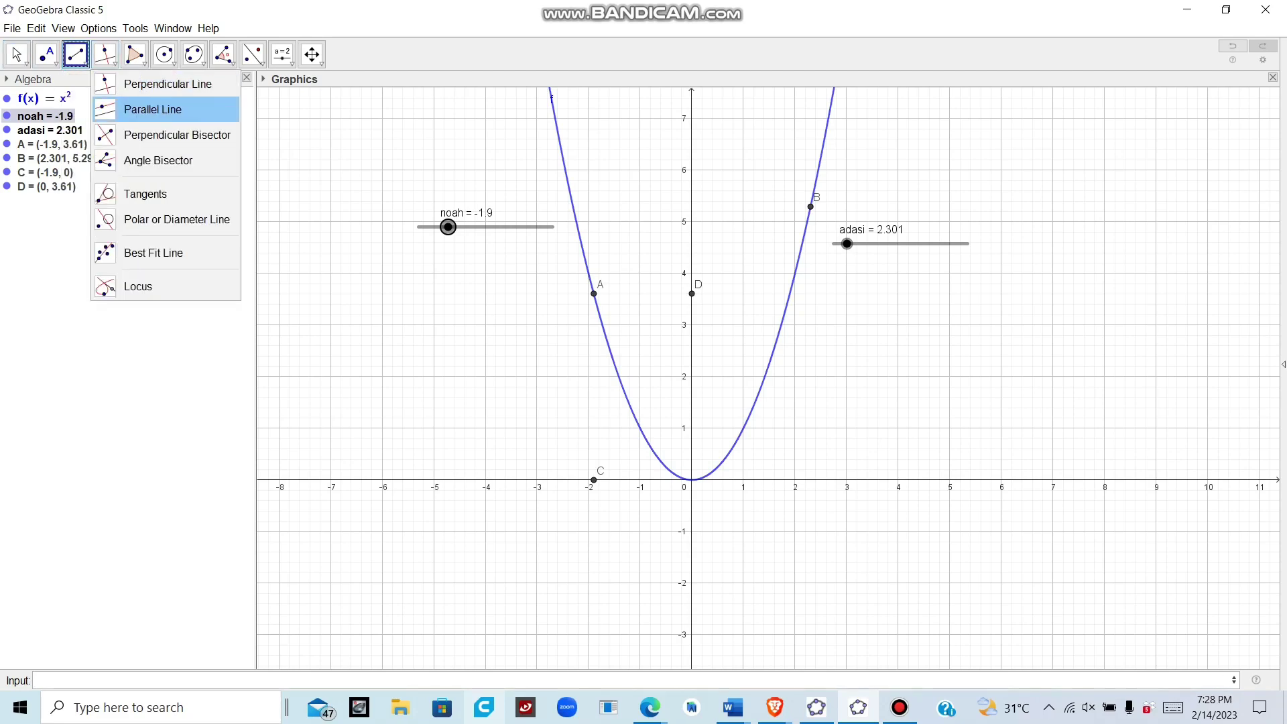
pyautogui.click(144, 109)
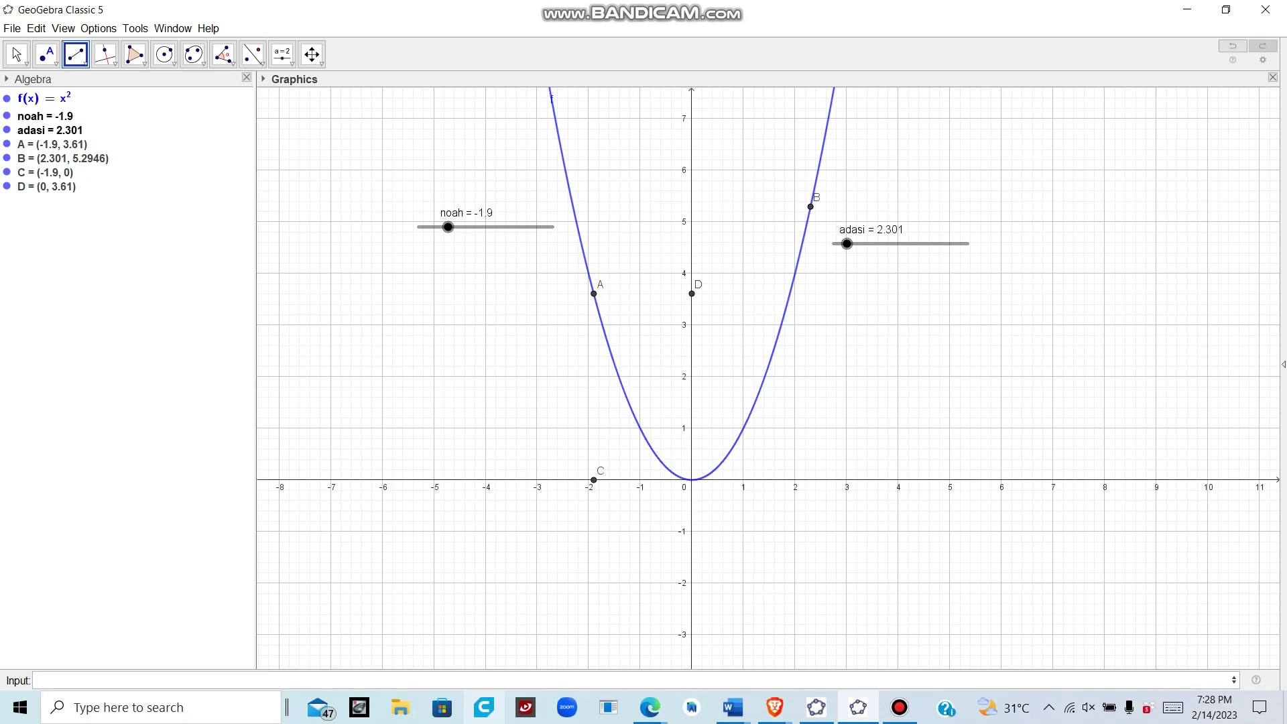
pyautogui.click(594, 294)
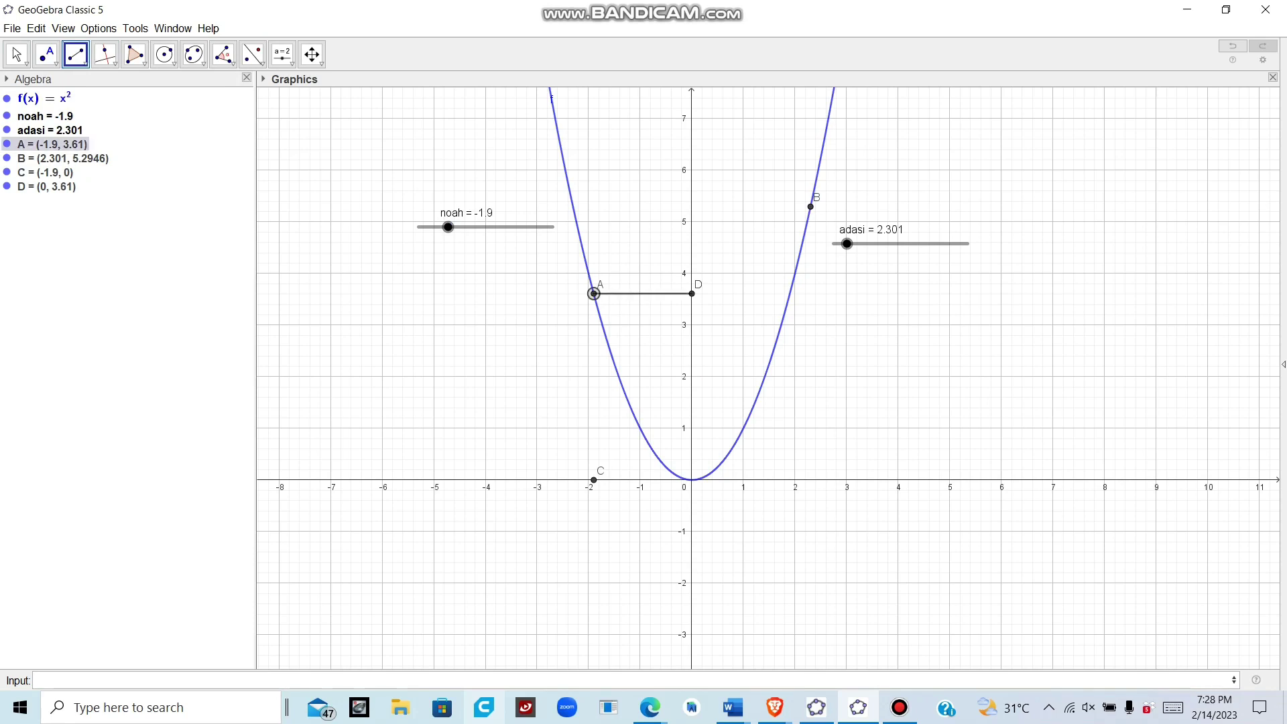
pyautogui.click(692, 294)
pyautogui.click(594, 294)
pyautogui.click(594, 479)
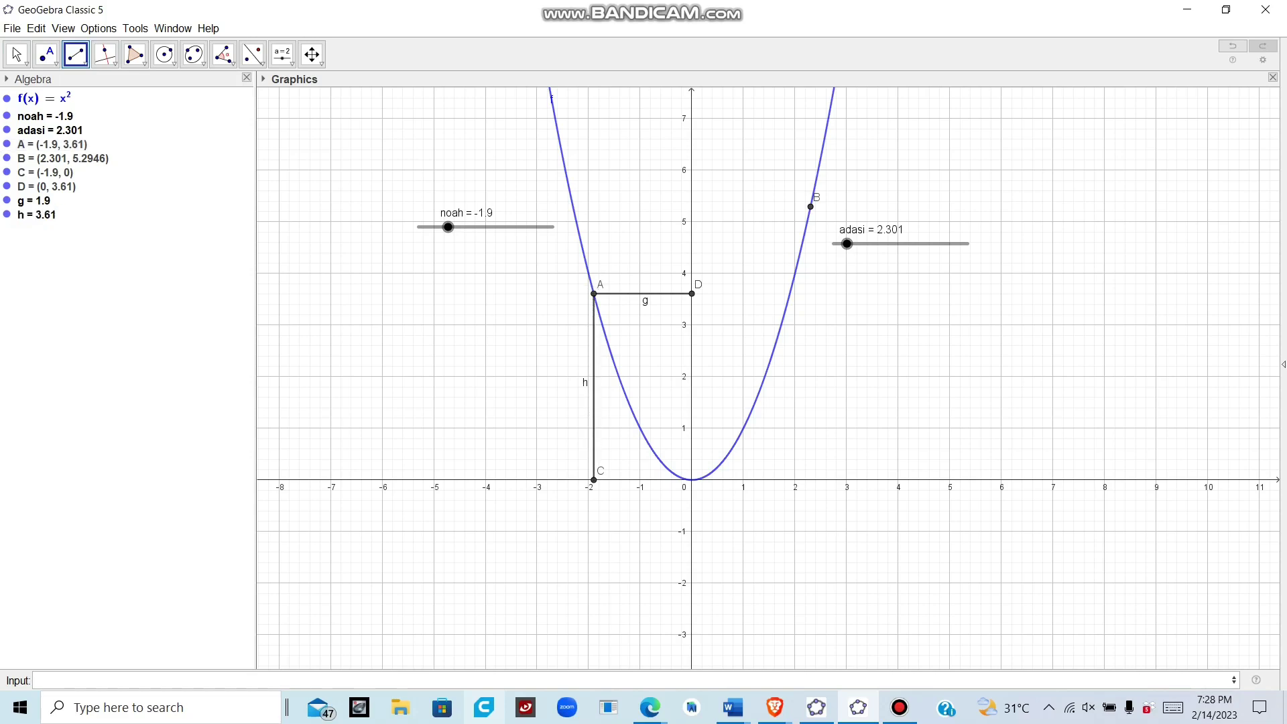
pyautogui.press('Escape')
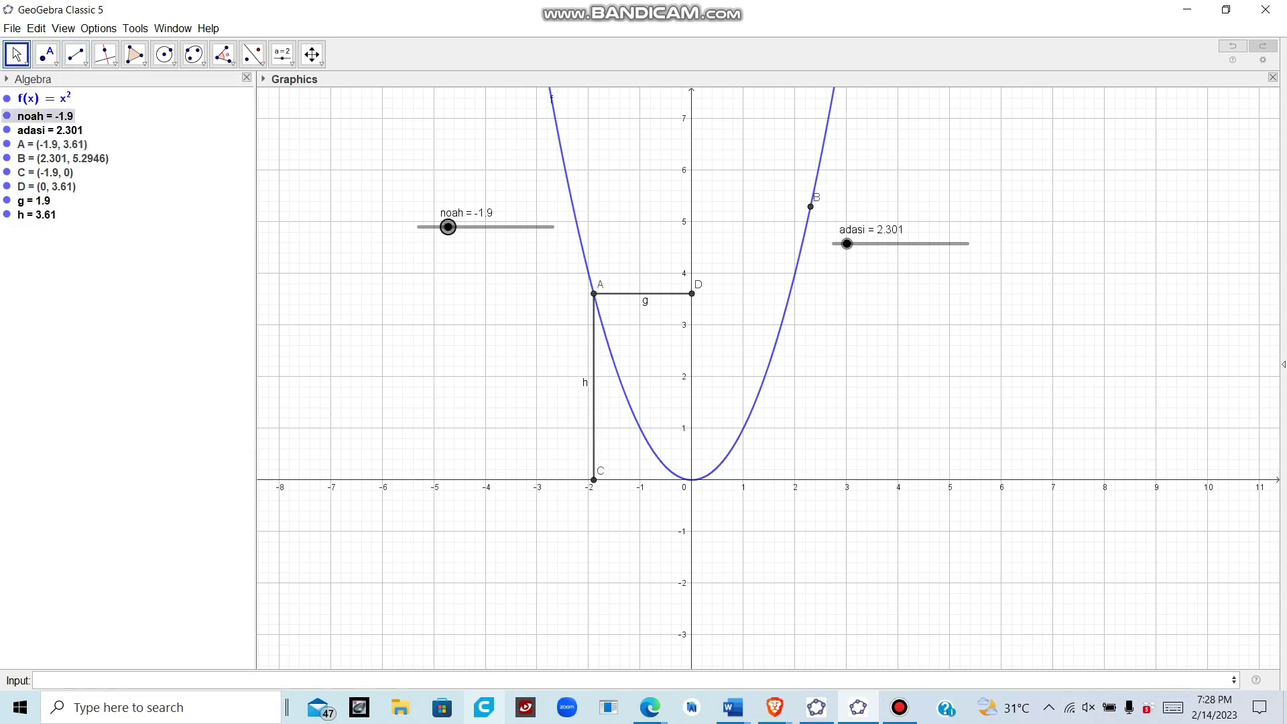
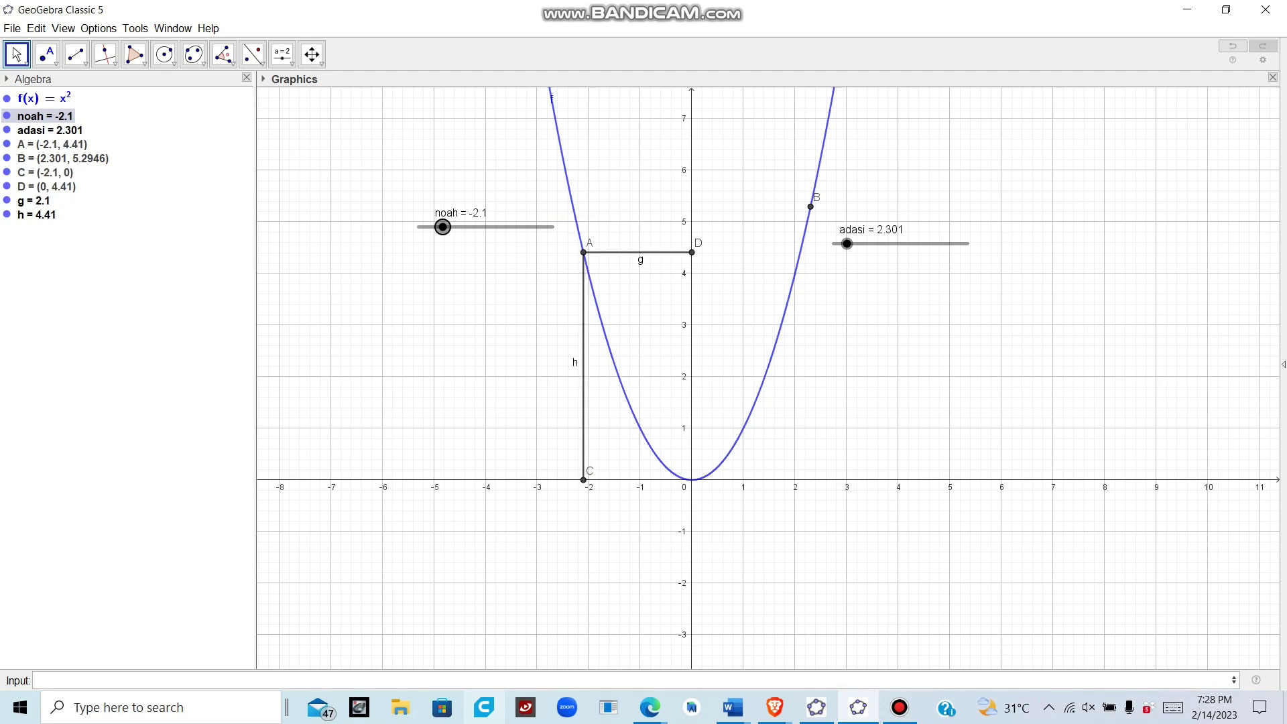
# Plot the point (adasi,0) on the x-axis and the point (0,f(adasi)) on the y-axis
pyautogui.press('Escape')
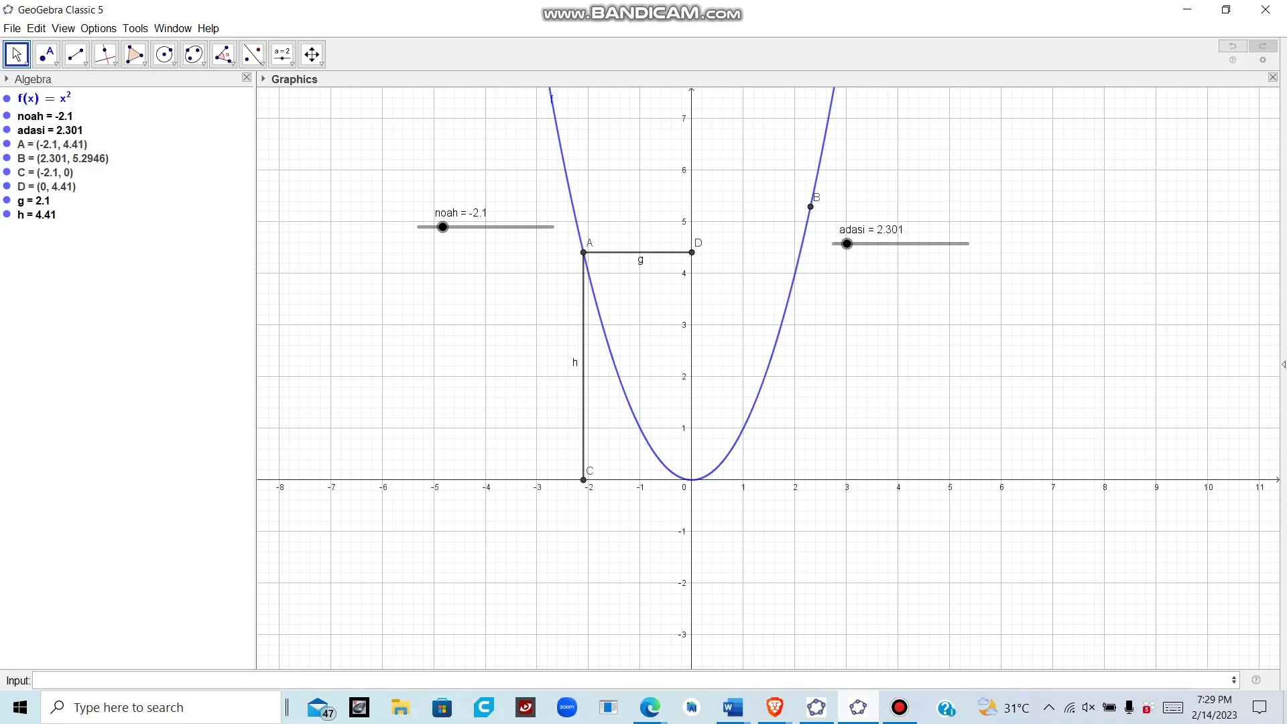
pyautogui.click(40, 679)
pyautogui.write('(')
pyautogui.write('adasi,')
pyautogui.write('0')
pyautogui.press('Return')
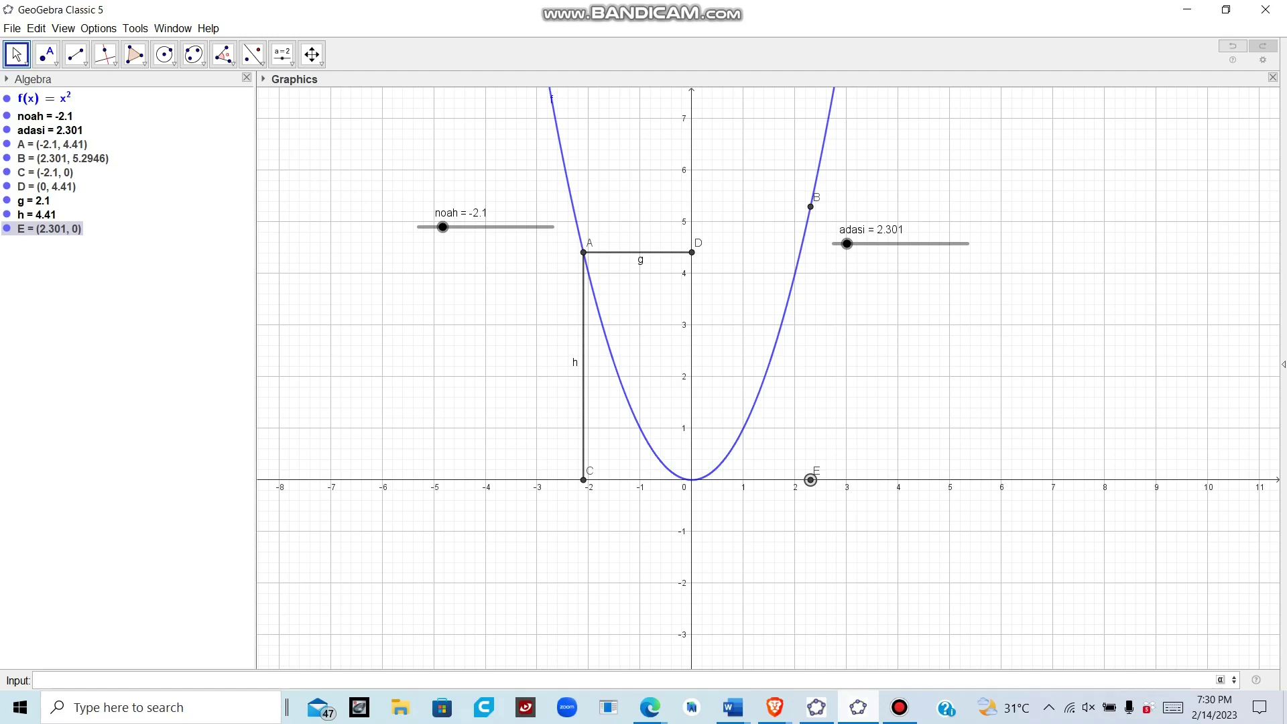
pyautogui.write('(0,f(adasi')
pyautogui.press('Return')
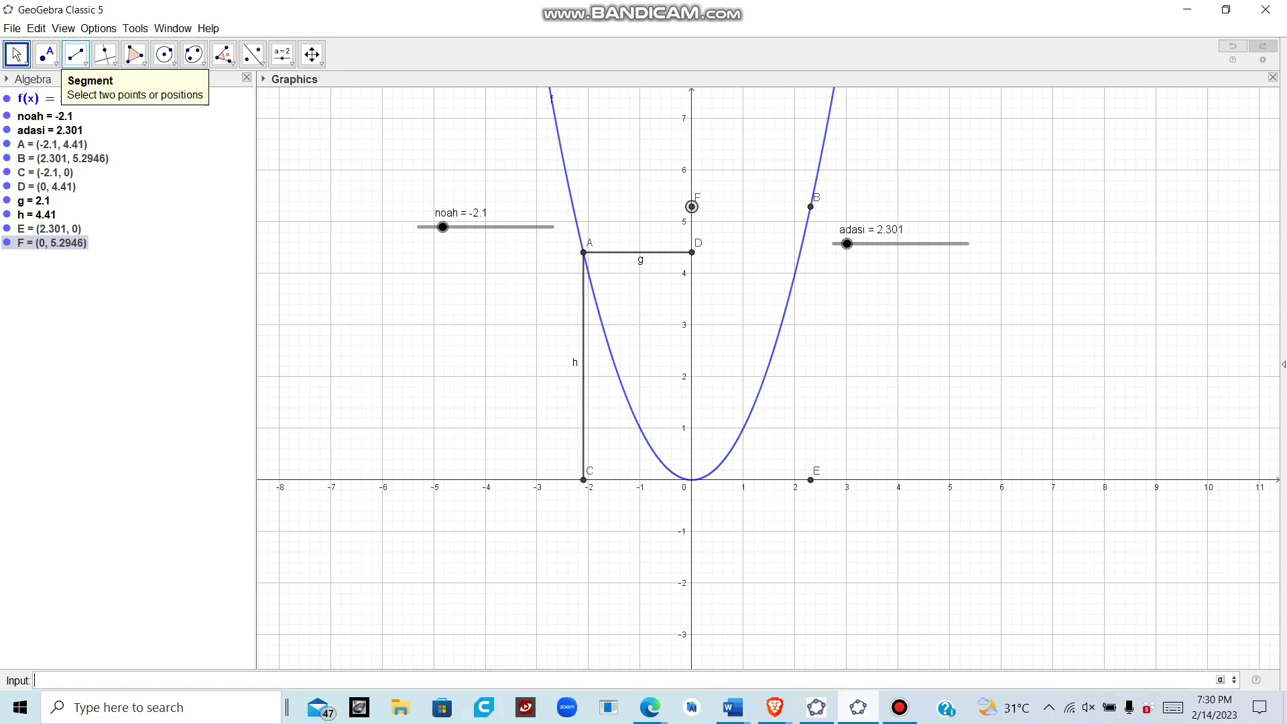
# Draw segments from point F on the y-axis to B and from B to point E on the x-axis
pyautogui.click(76, 54)
pyautogui.click(76, 54)
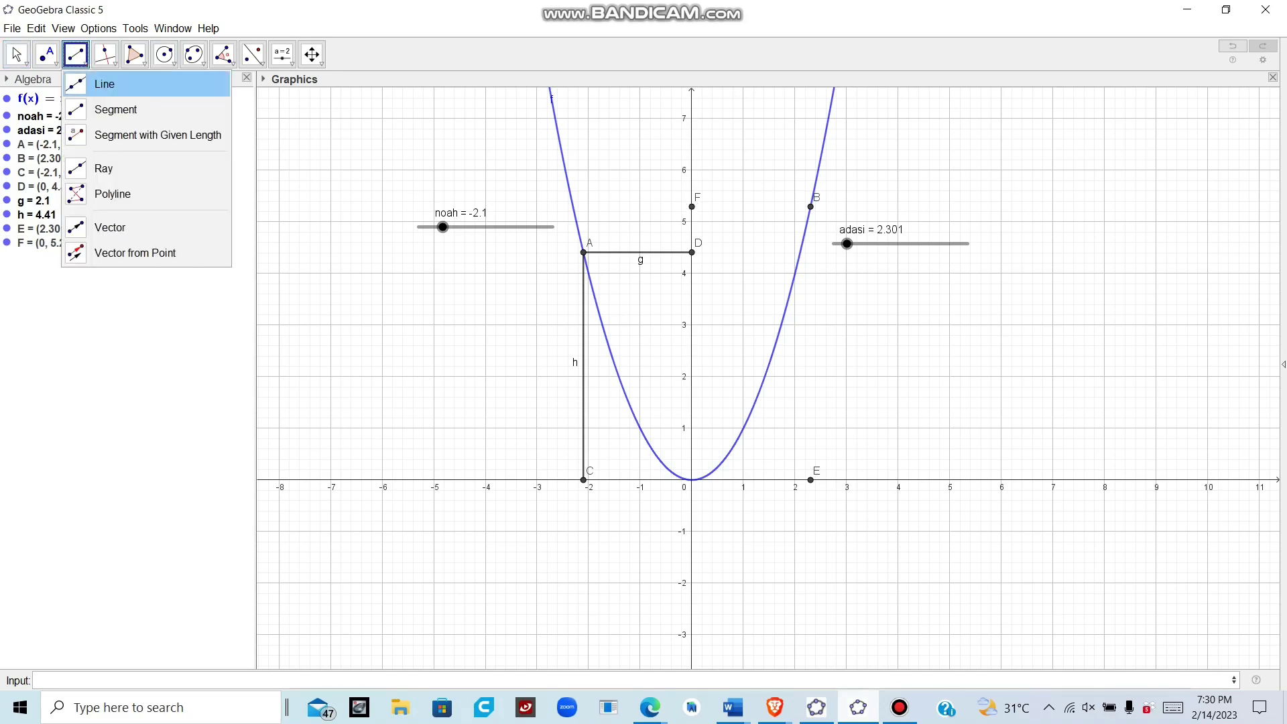
pyautogui.click(107, 110)
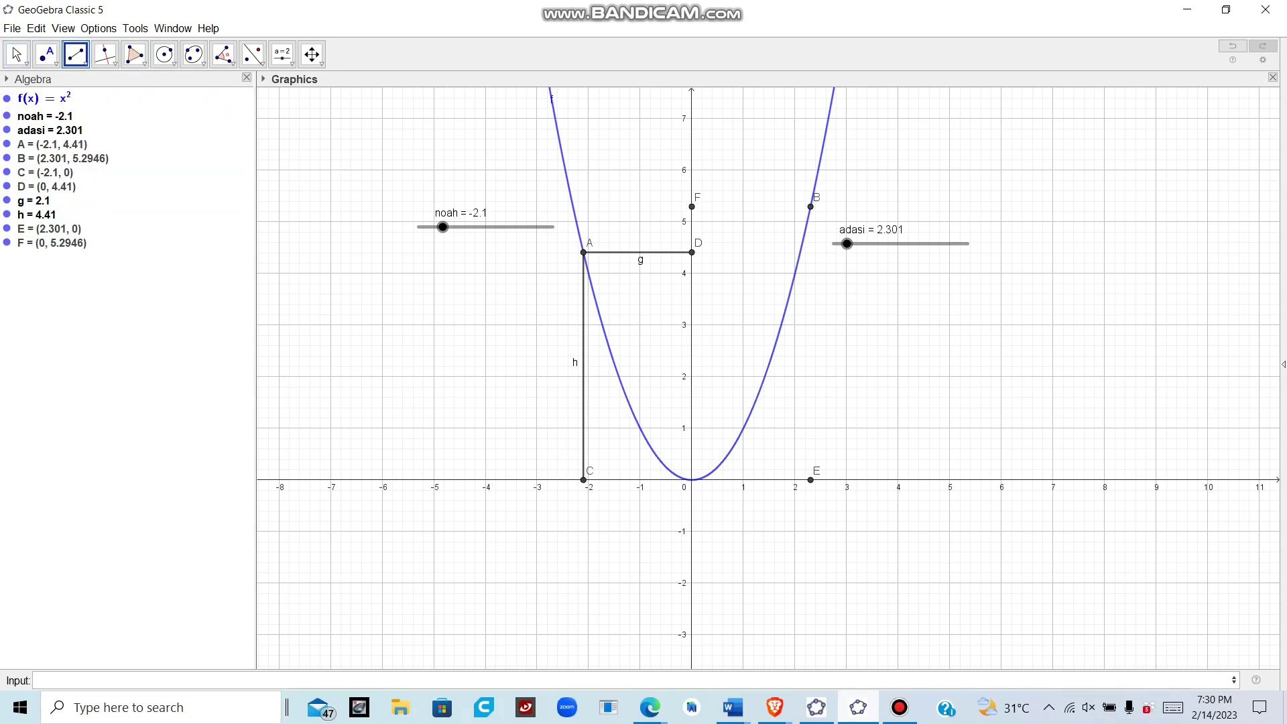
pyautogui.click(691, 206)
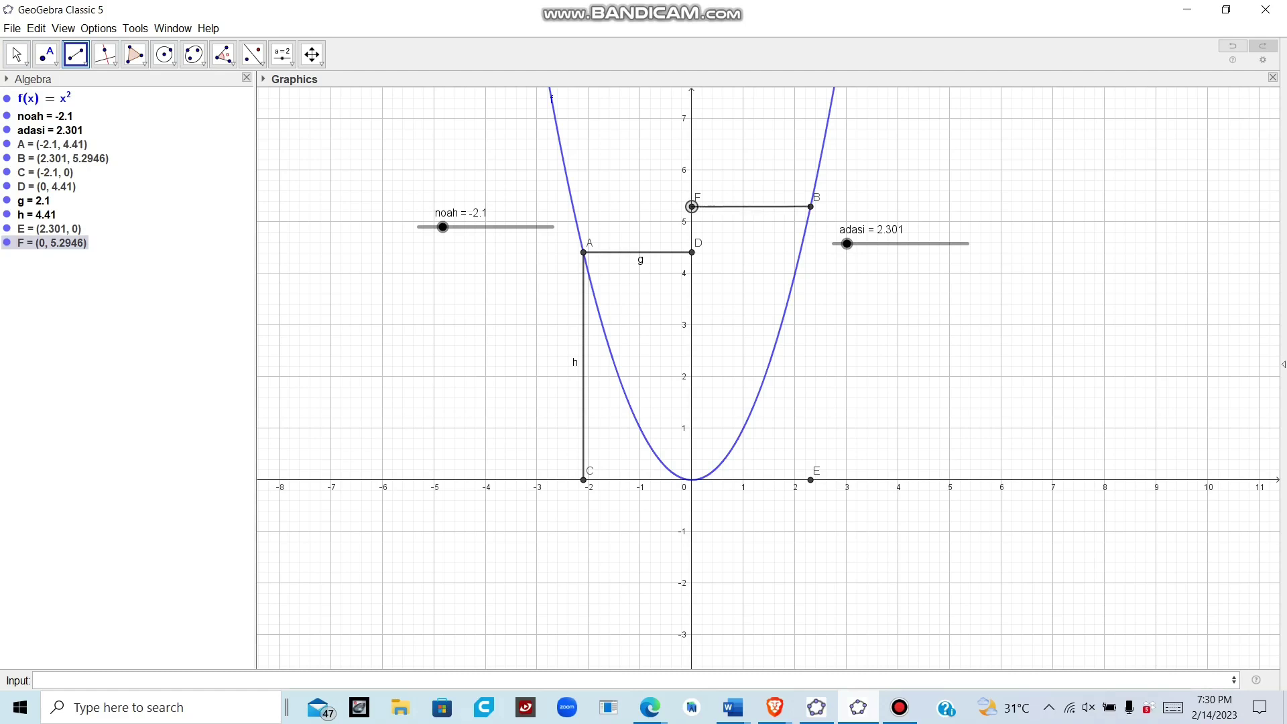
pyautogui.click(810, 206)
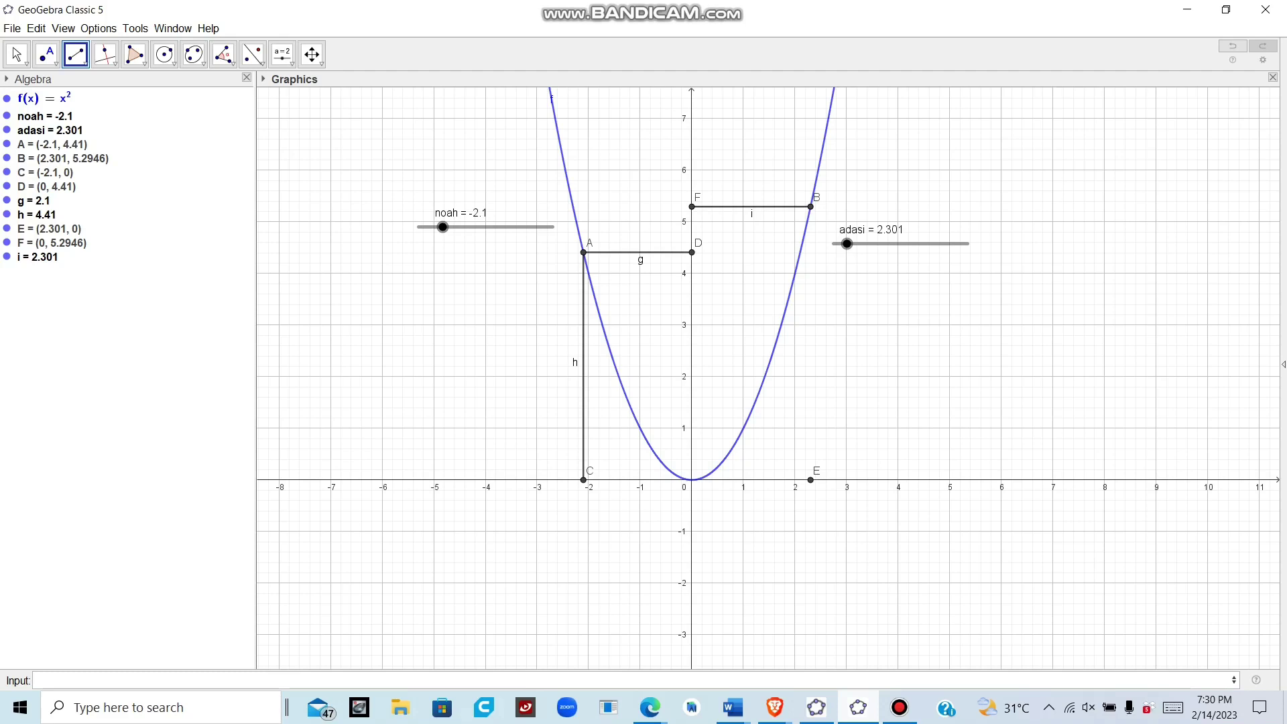
pyautogui.click(810, 207)
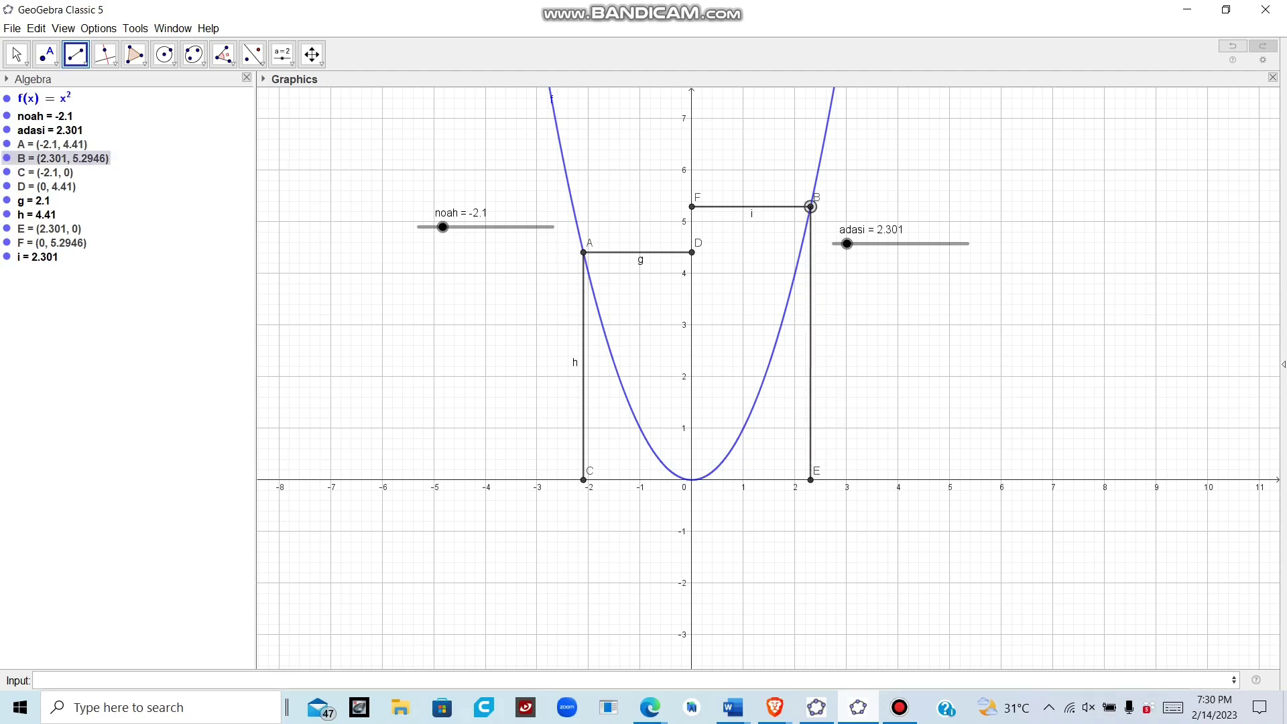
pyautogui.click(810, 480)
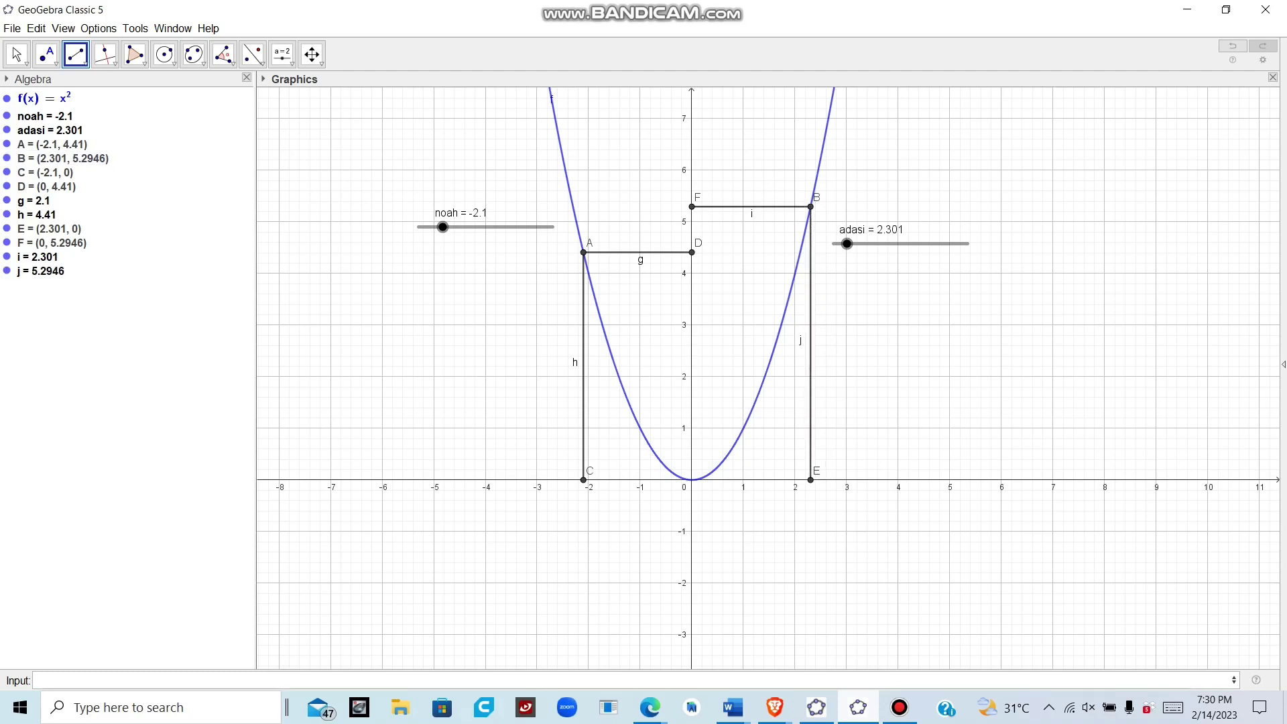
pyautogui.press('Escape')
# Set the adasi slider to 3.101 and move the noah slider clear of the parabola
pyautogui.moveTo(847, 243); pyautogui.dragTo(883, 244)
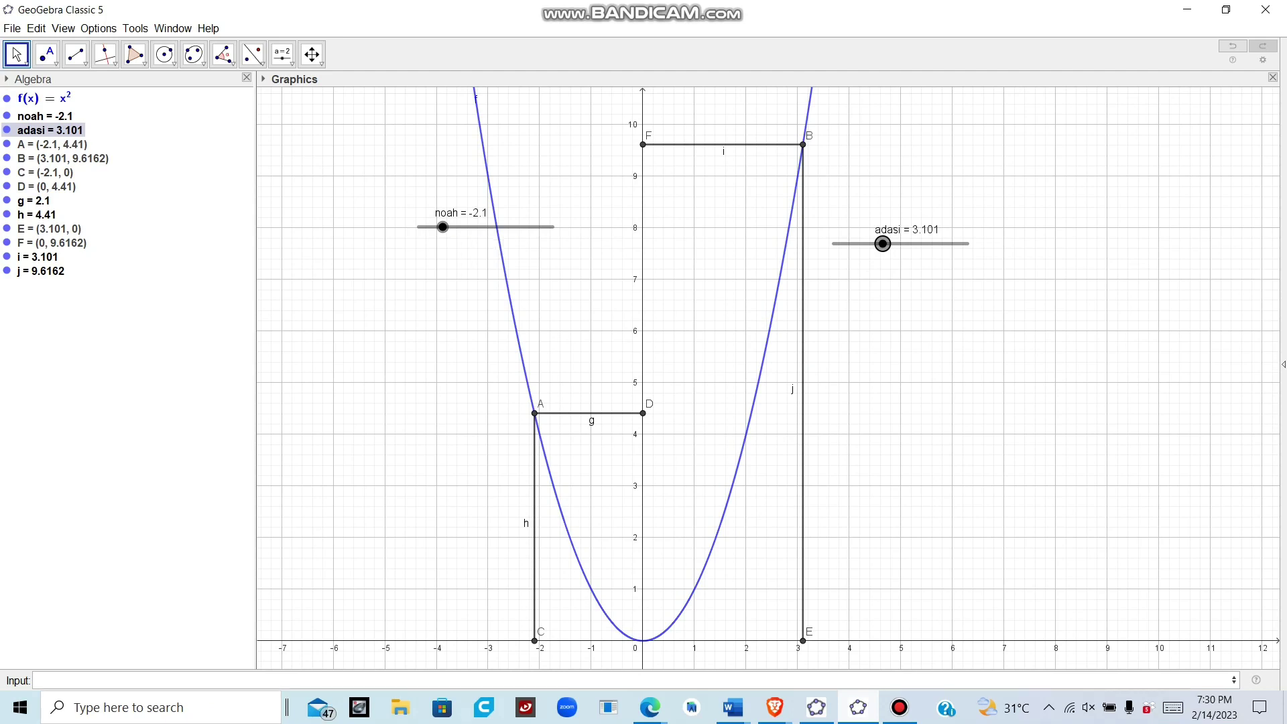
pyautogui.moveTo(469, 226); pyautogui.dragTo(361, 228)
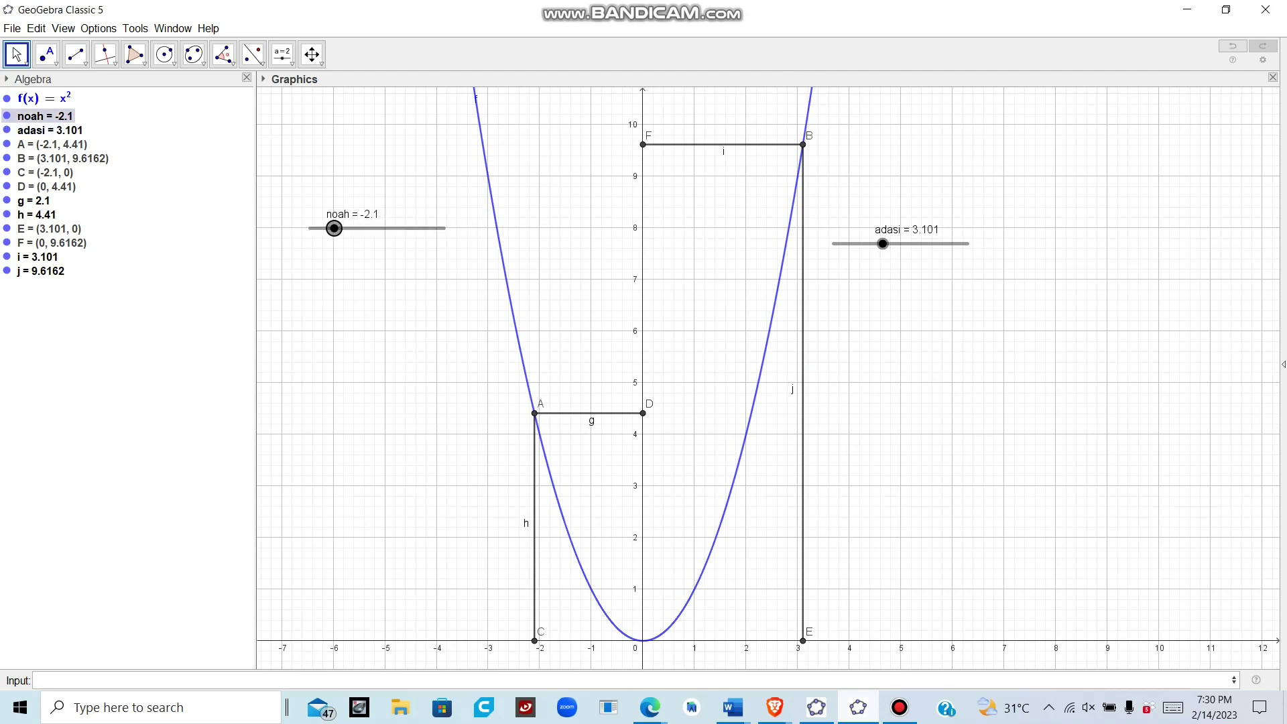
# Turn on tracing for the four projection segments g, h, i and j
pyautogui.rightClick(574, 413)
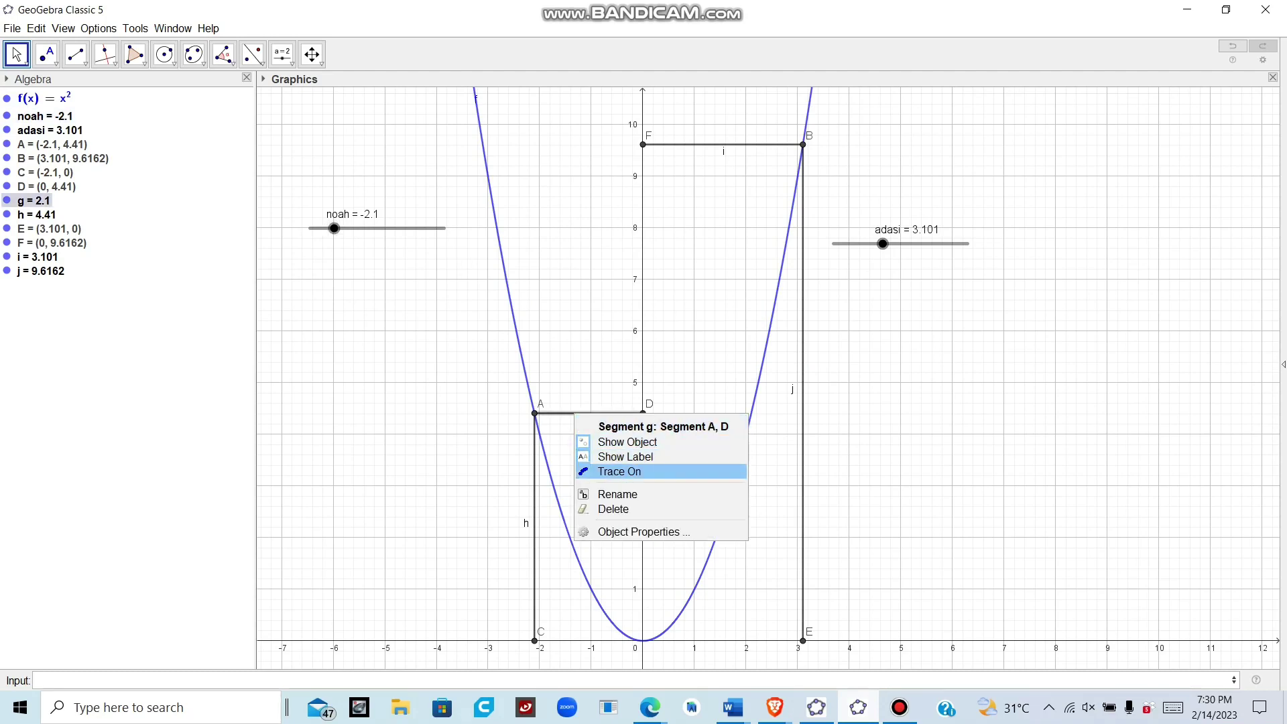
pyautogui.click(619, 471)
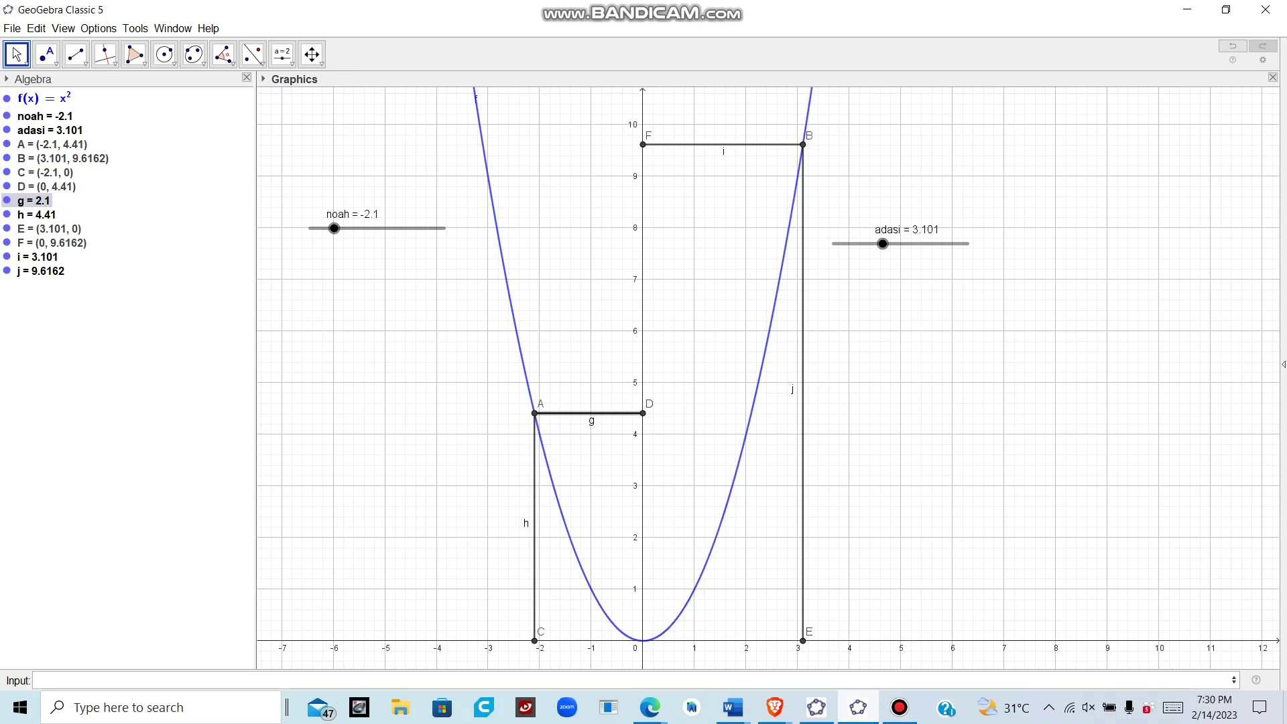
pyautogui.rightClick(535, 462)
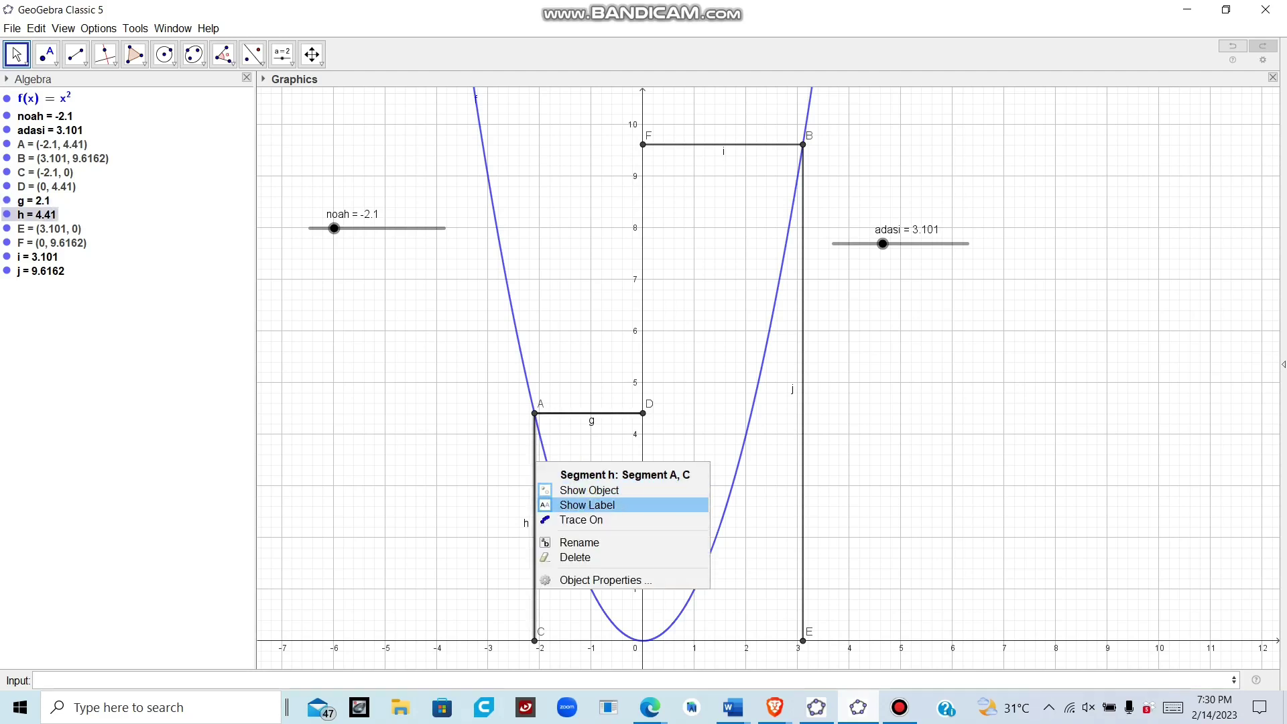
pyautogui.click(581, 519)
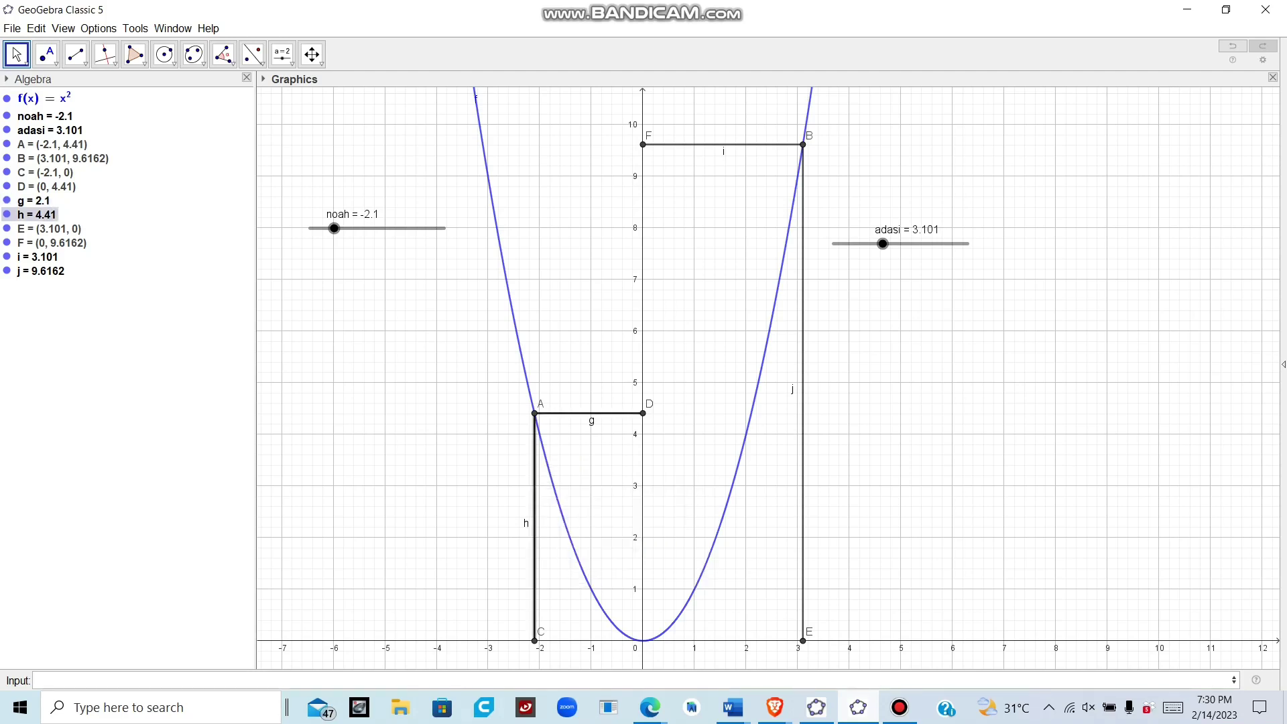
pyautogui.rightClick(751, 144)
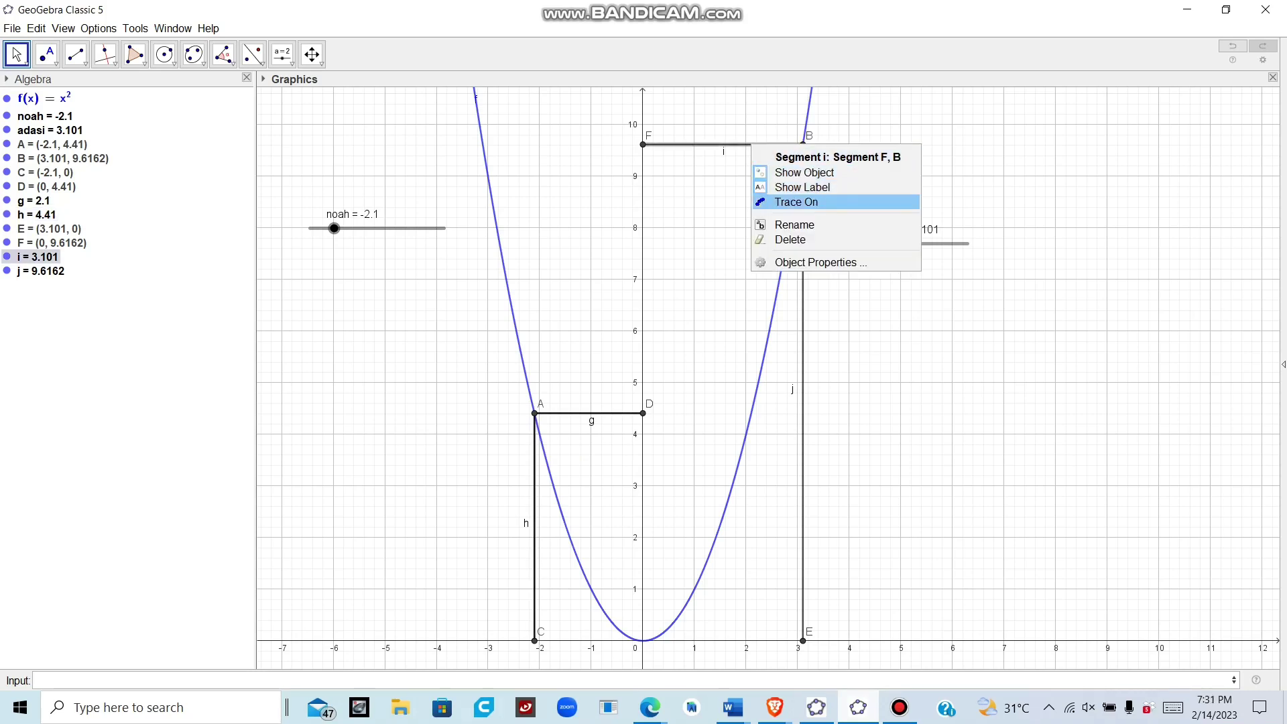
pyautogui.click(796, 202)
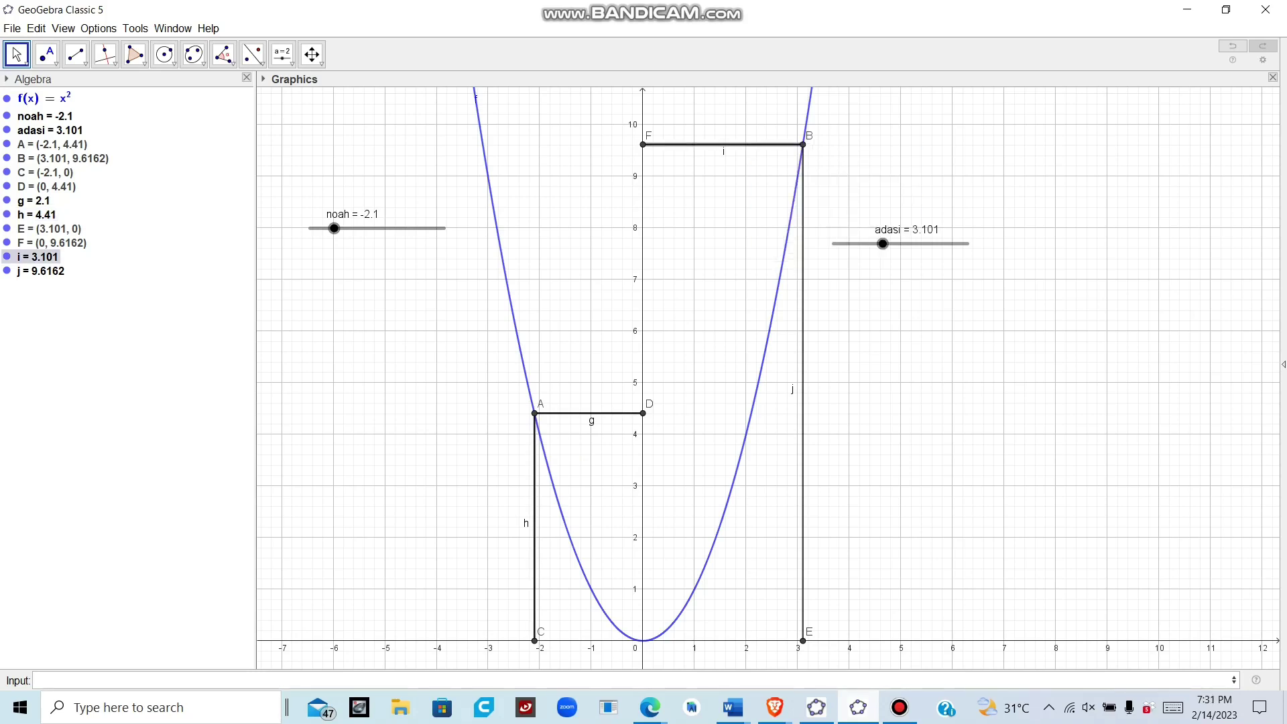
pyautogui.rightClick(803, 244)
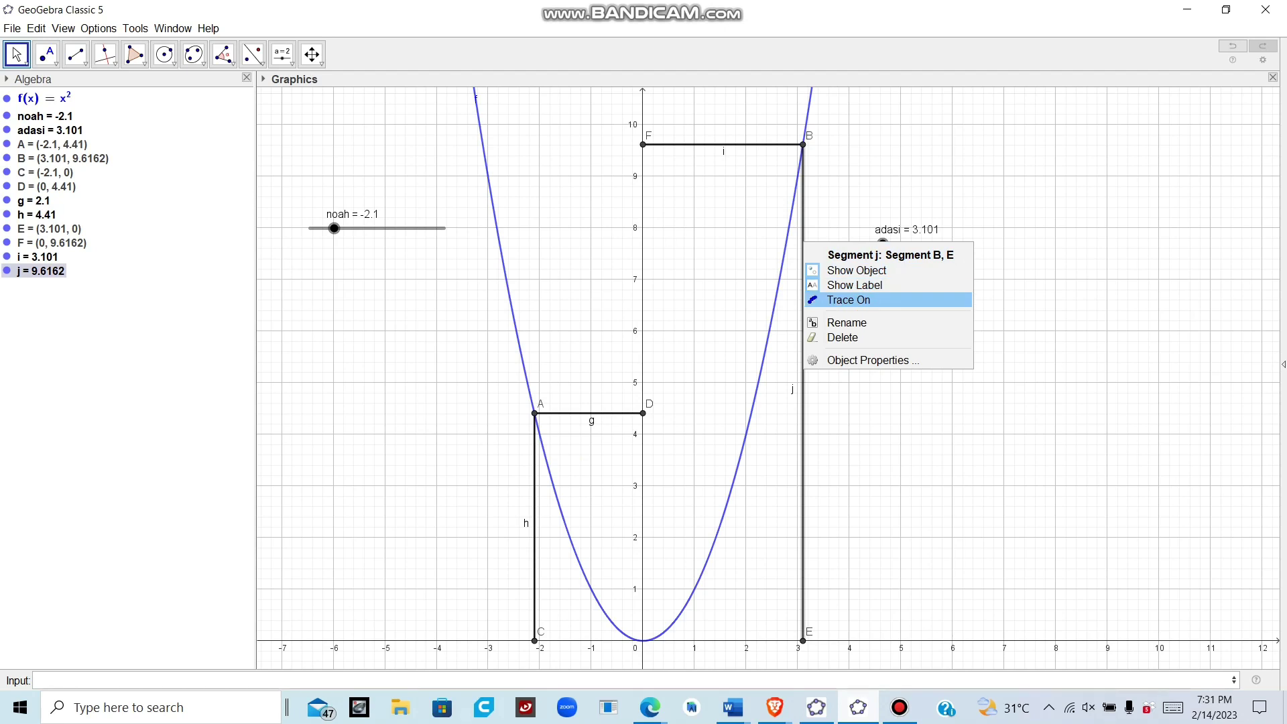
pyautogui.click(848, 300)
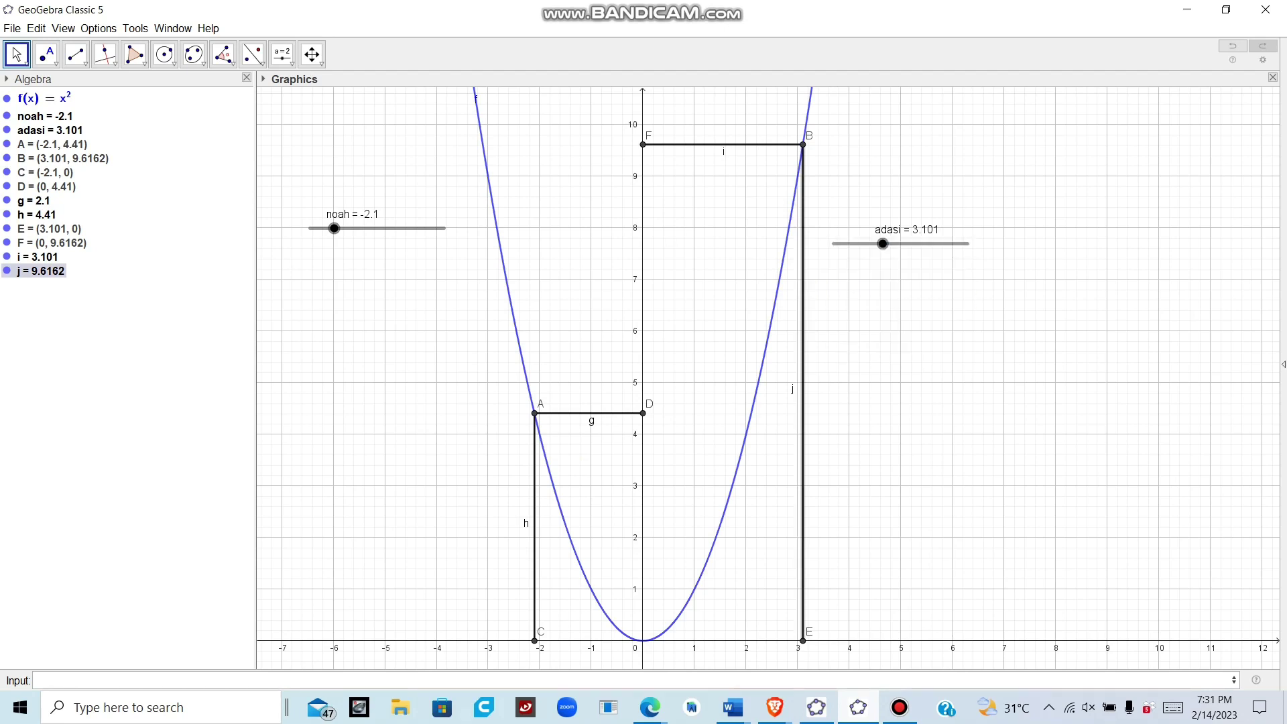
# Test the segment traces by setting the noah slider to -3 and the adasi slider to 2.901
pyautogui.moveTo(335, 229); pyautogui.dragTo(310, 229)
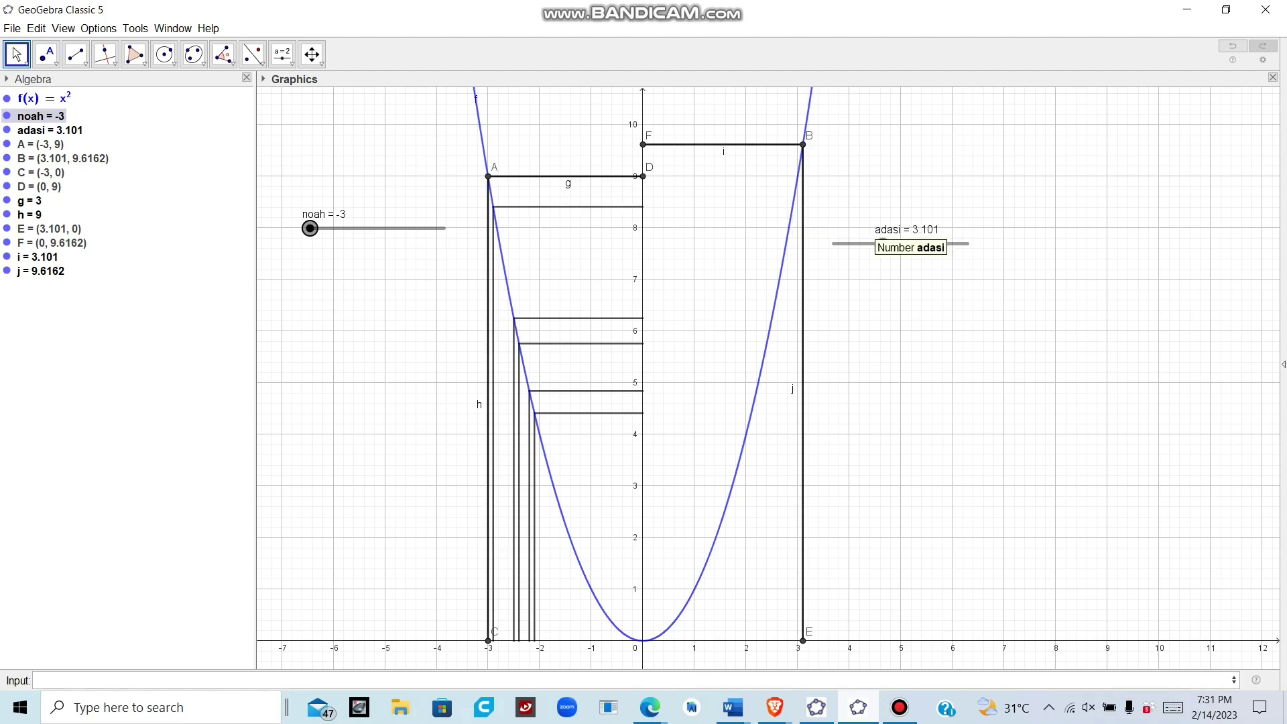
pyautogui.moveTo(879, 243); pyautogui.dragTo(873, 243)
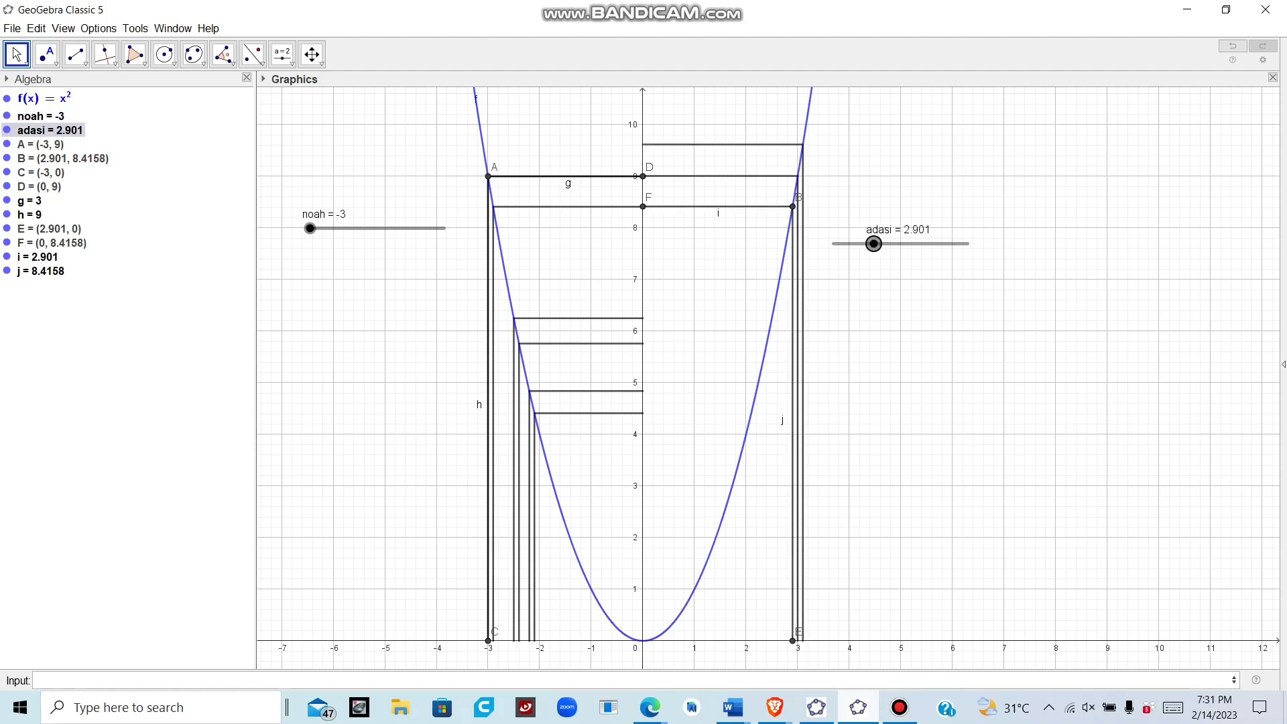
# Colour segments g and h, which project point A to the axes, blue
pyautogui.hotkey('ctrl', 'e')
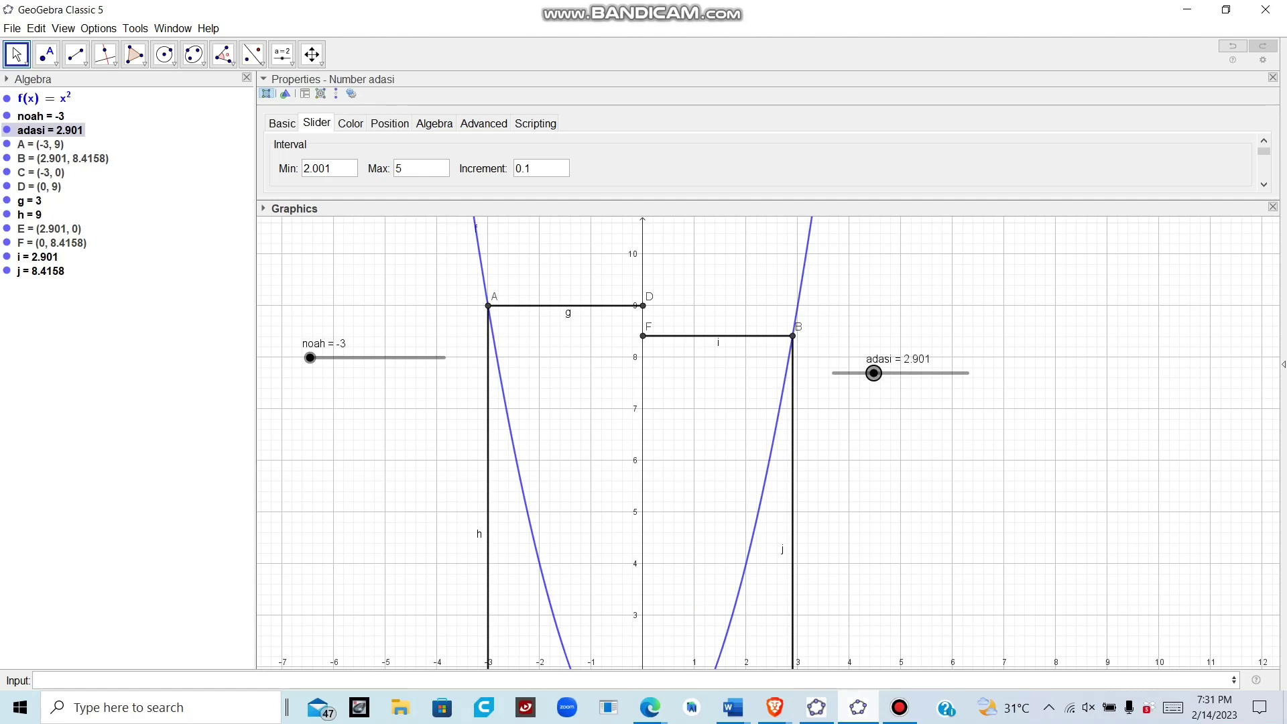
pyautogui.click(530, 306)
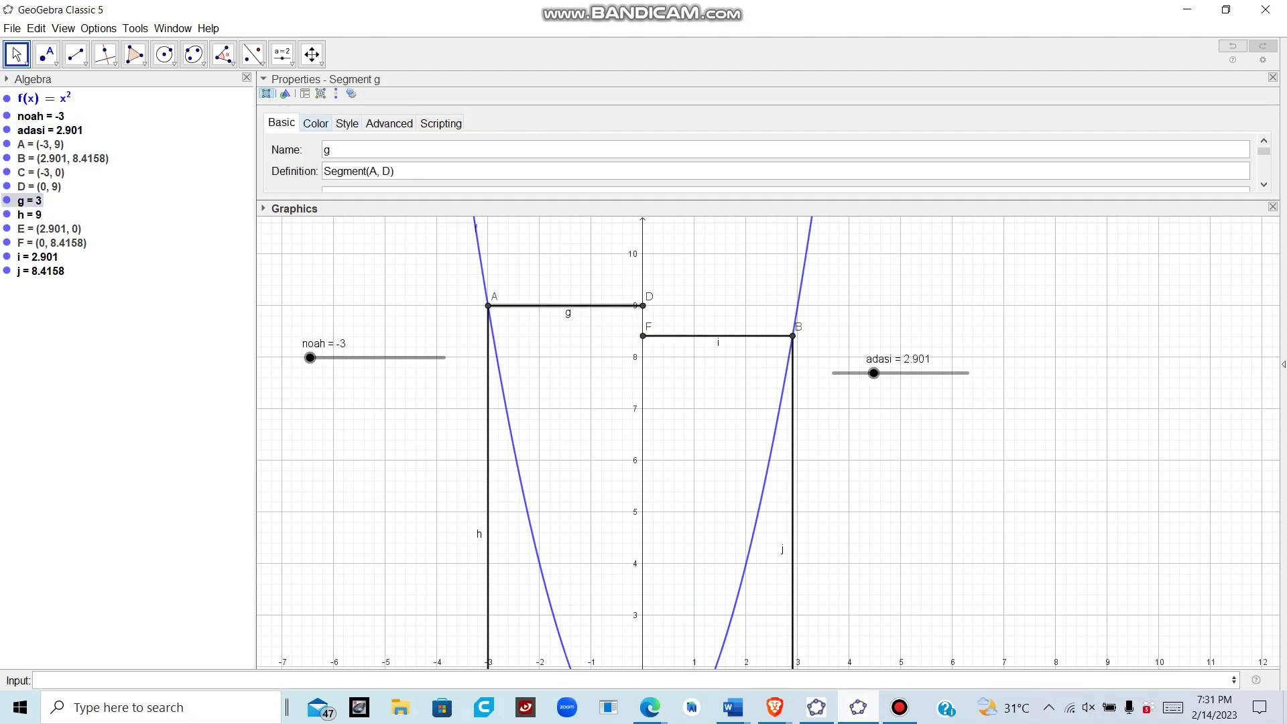
pyautogui.click(315, 123)
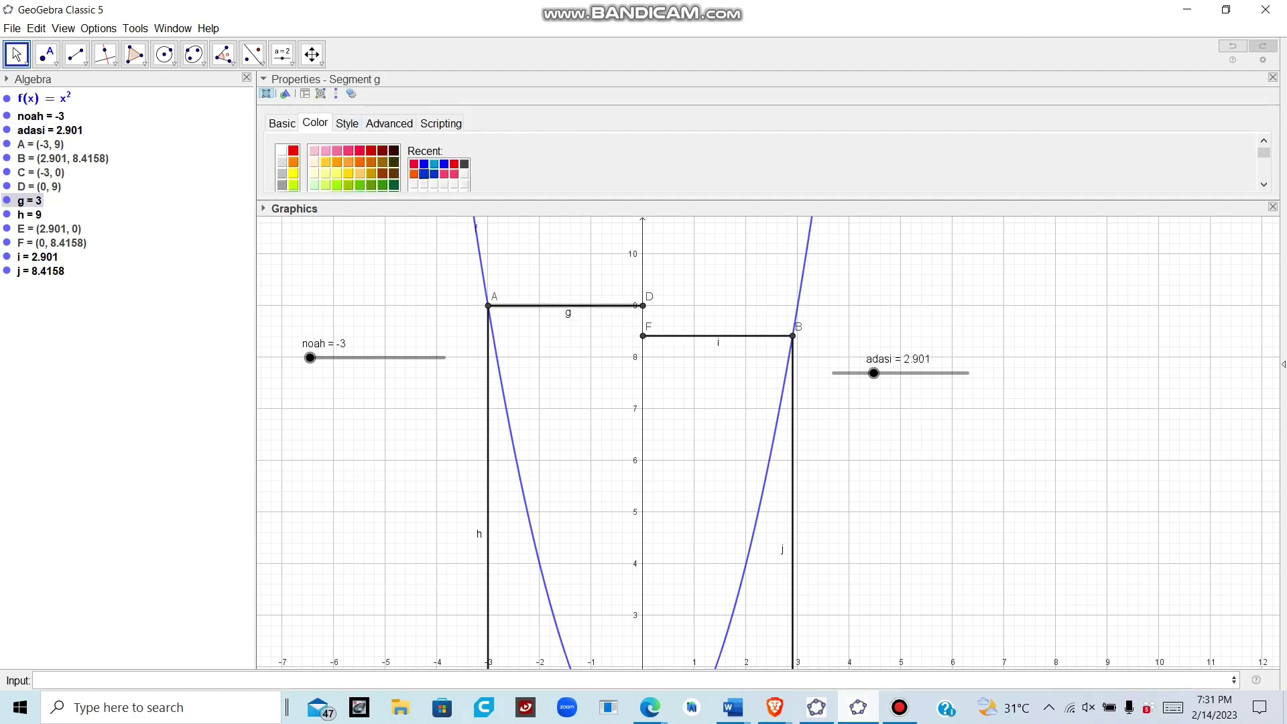
pyautogui.click(424, 164)
pyautogui.click(488, 365)
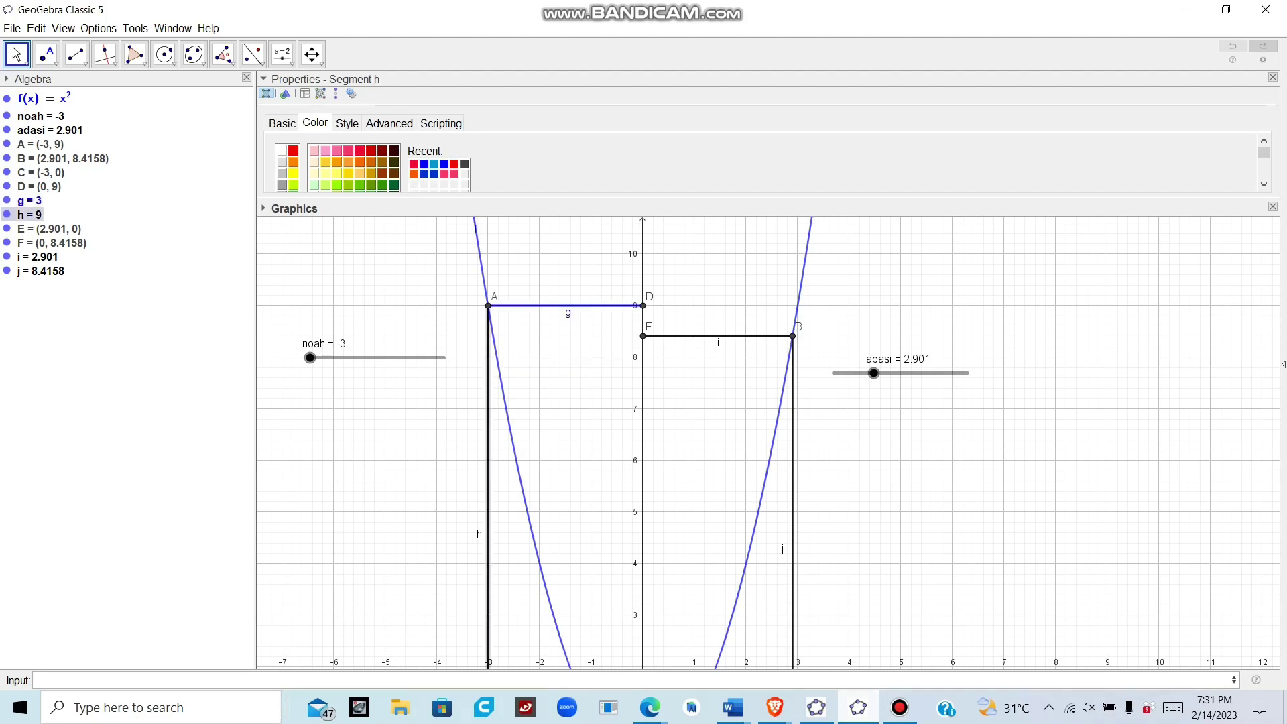
pyautogui.click(424, 164)
# Colour segments i and j, which project point B to the axes, red and close the object properties
pyautogui.click(717, 336)
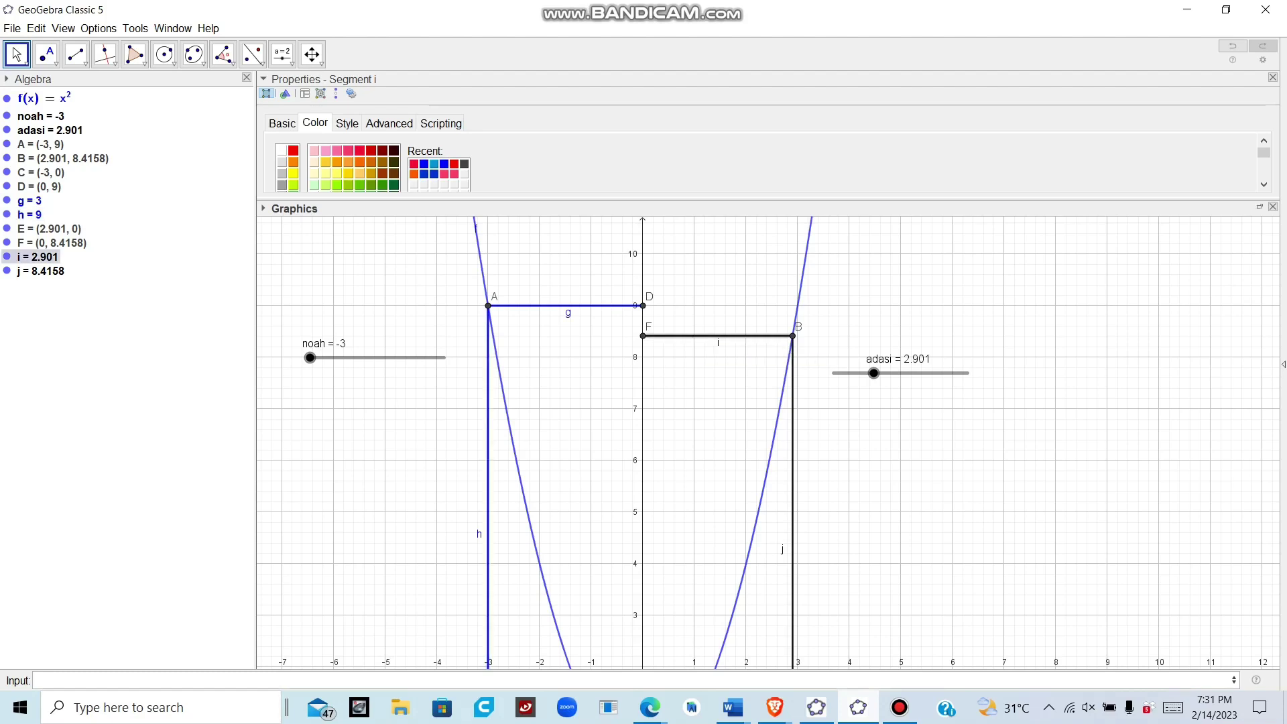
pyautogui.click(293, 150)
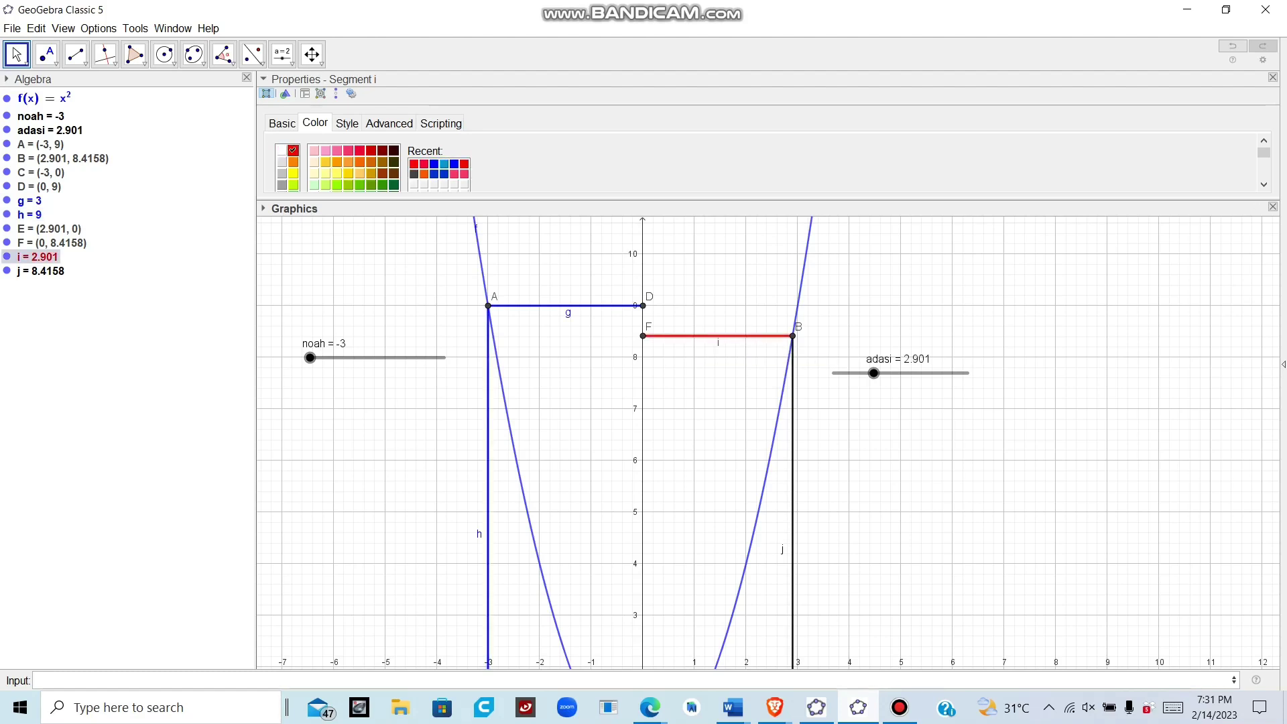
pyautogui.click(793, 434)
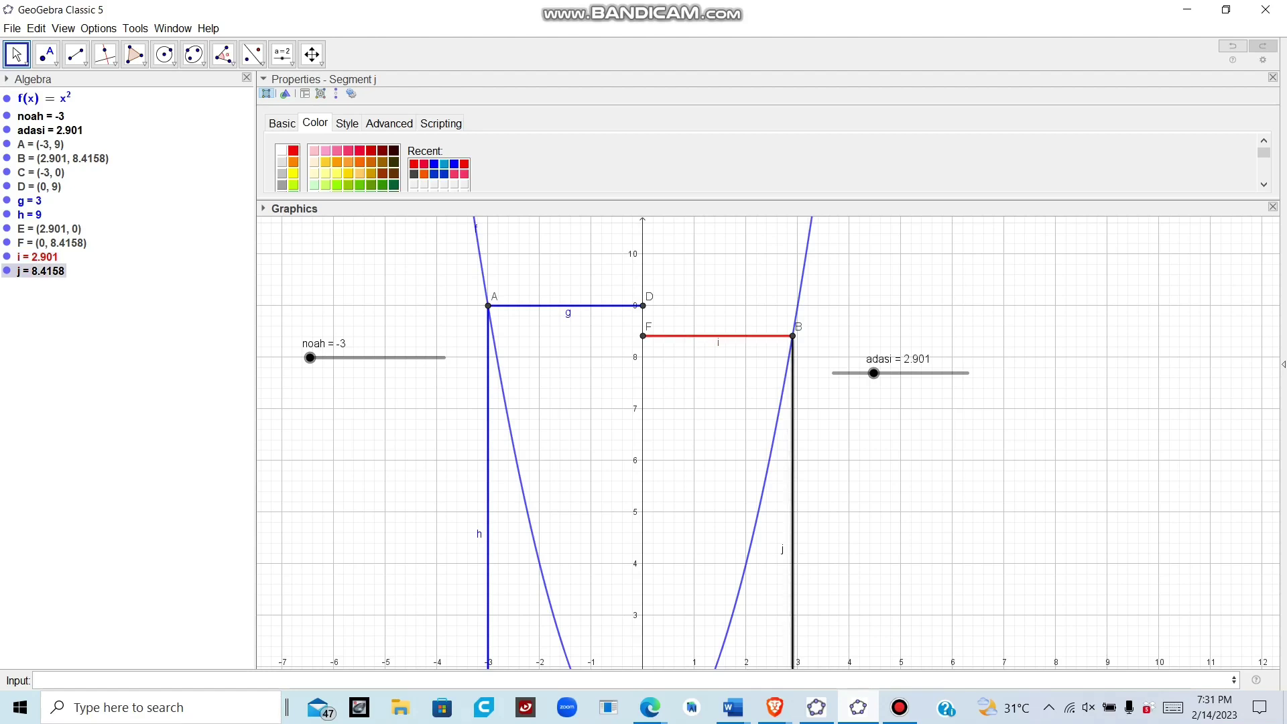
pyautogui.click(293, 150)
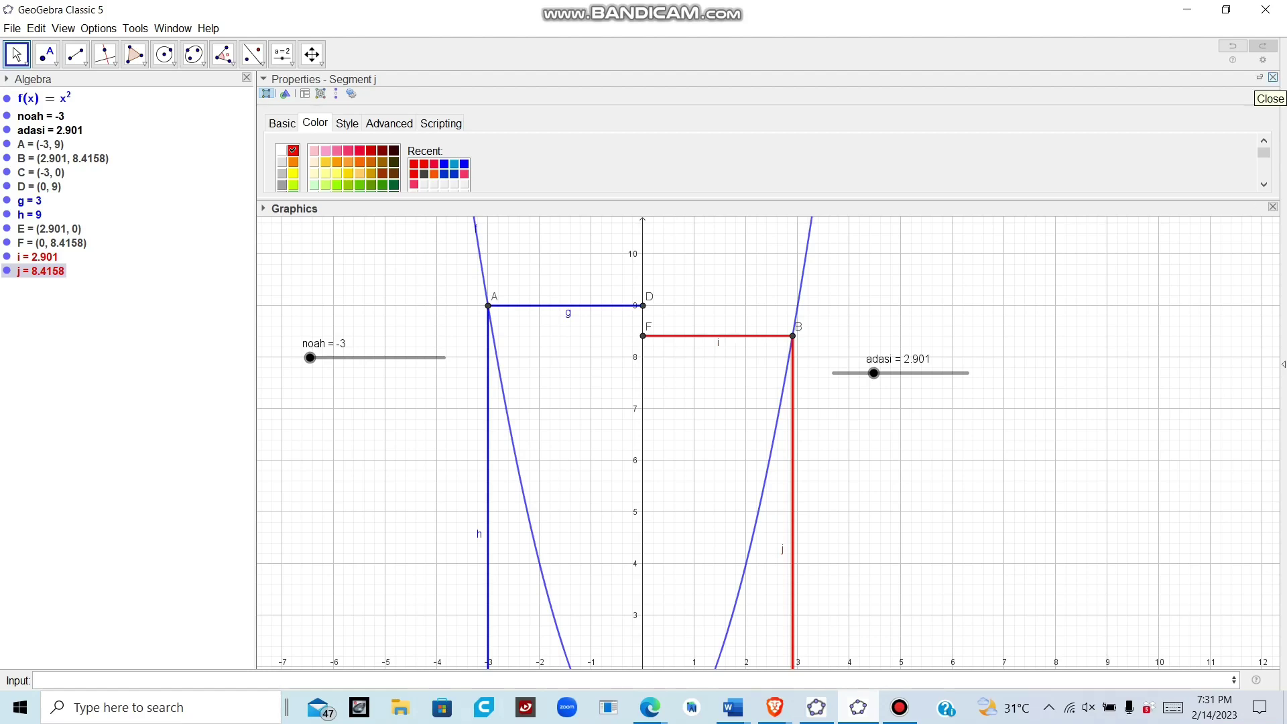
pyautogui.click(1273, 77)
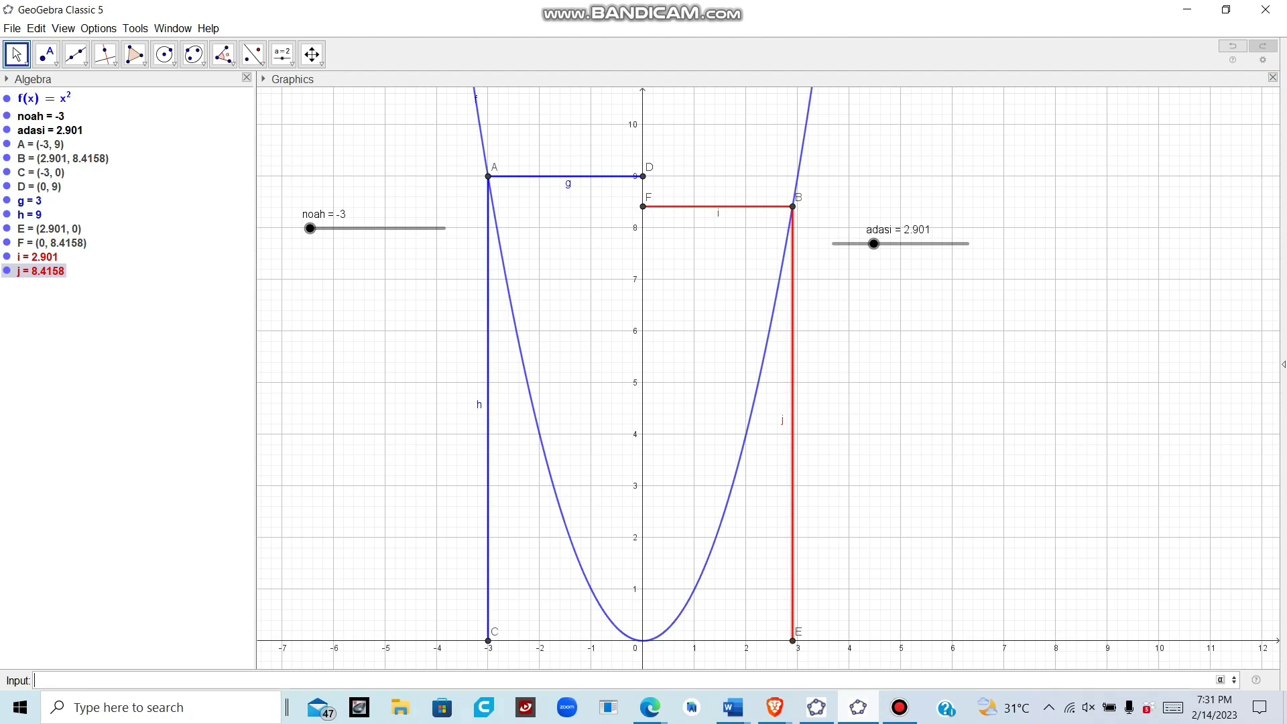
# Reposition the noah slider slightly and sweep the adasi slider to 5 to trace the red segments
pyautogui.scroll(-2, 939, 246)
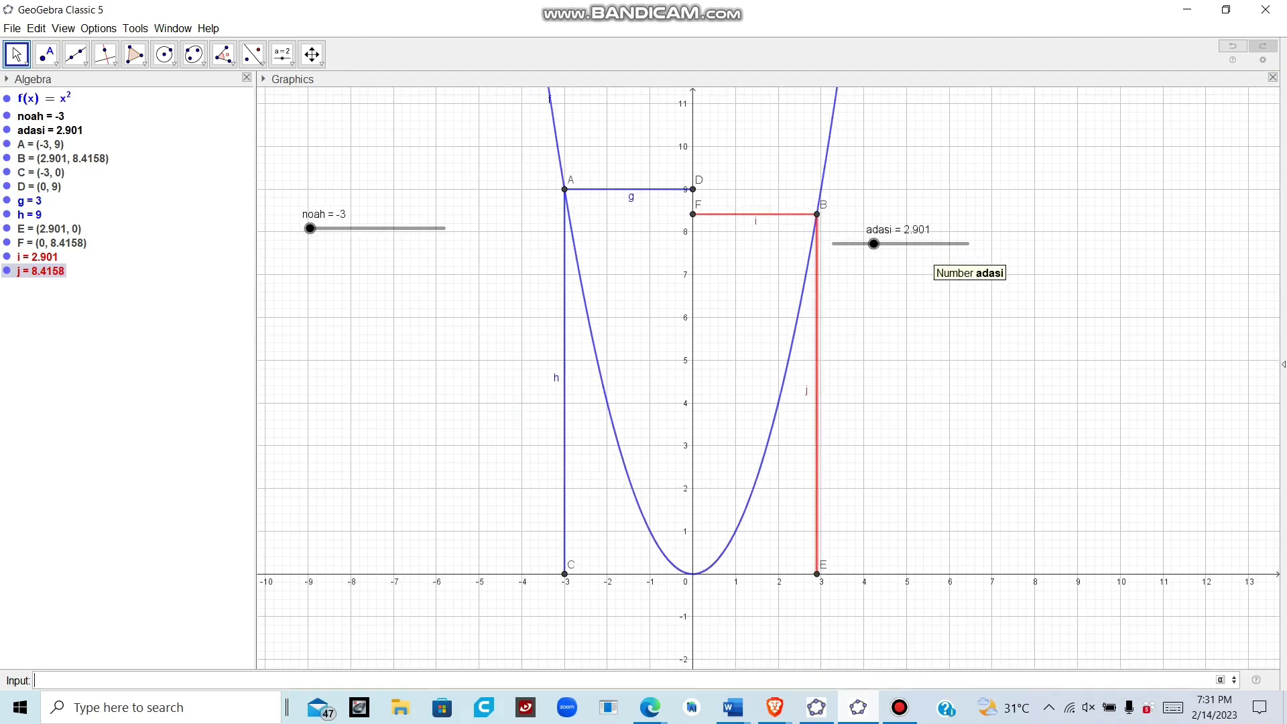
pyautogui.scroll(-2, 928, 260)
pyautogui.moveTo(928, 260); pyautogui.dragTo(856, 280)
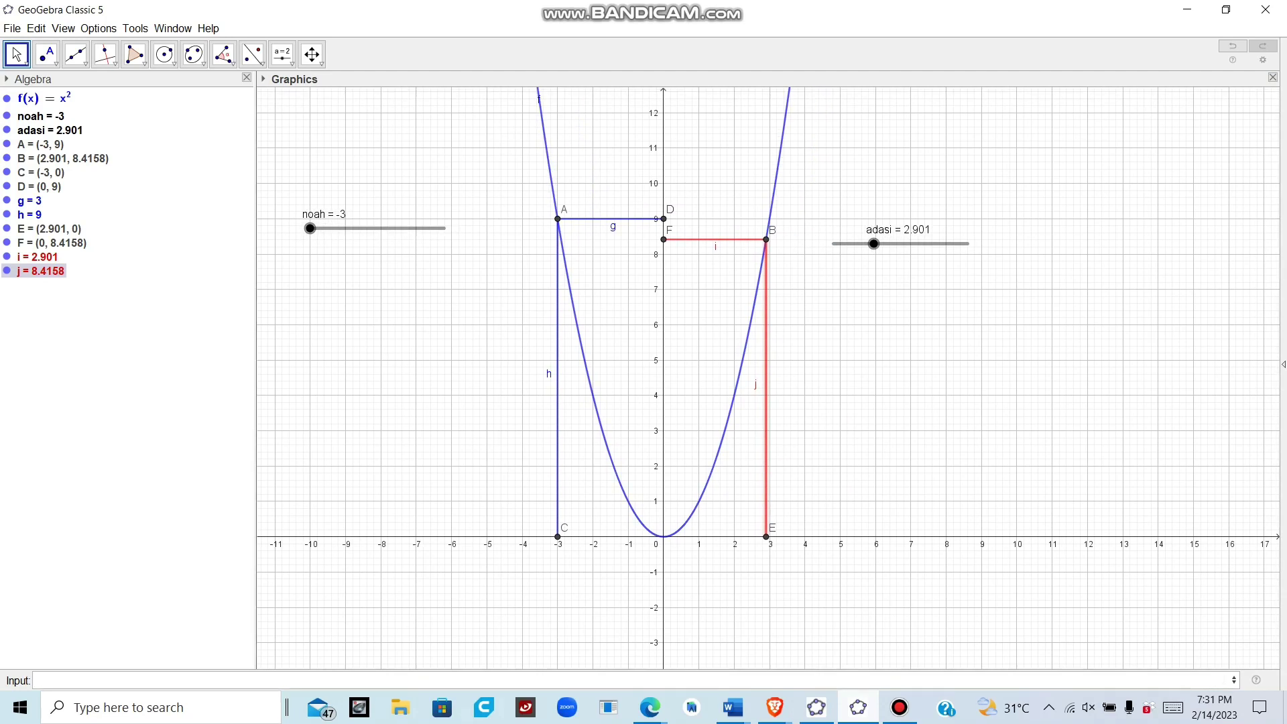
pyautogui.moveTo(310, 228)
pyautogui.mouseDown()
pyautogui.moveTo(273, 229)
pyautogui.moveTo(318, 224)
pyautogui.mouseUp()
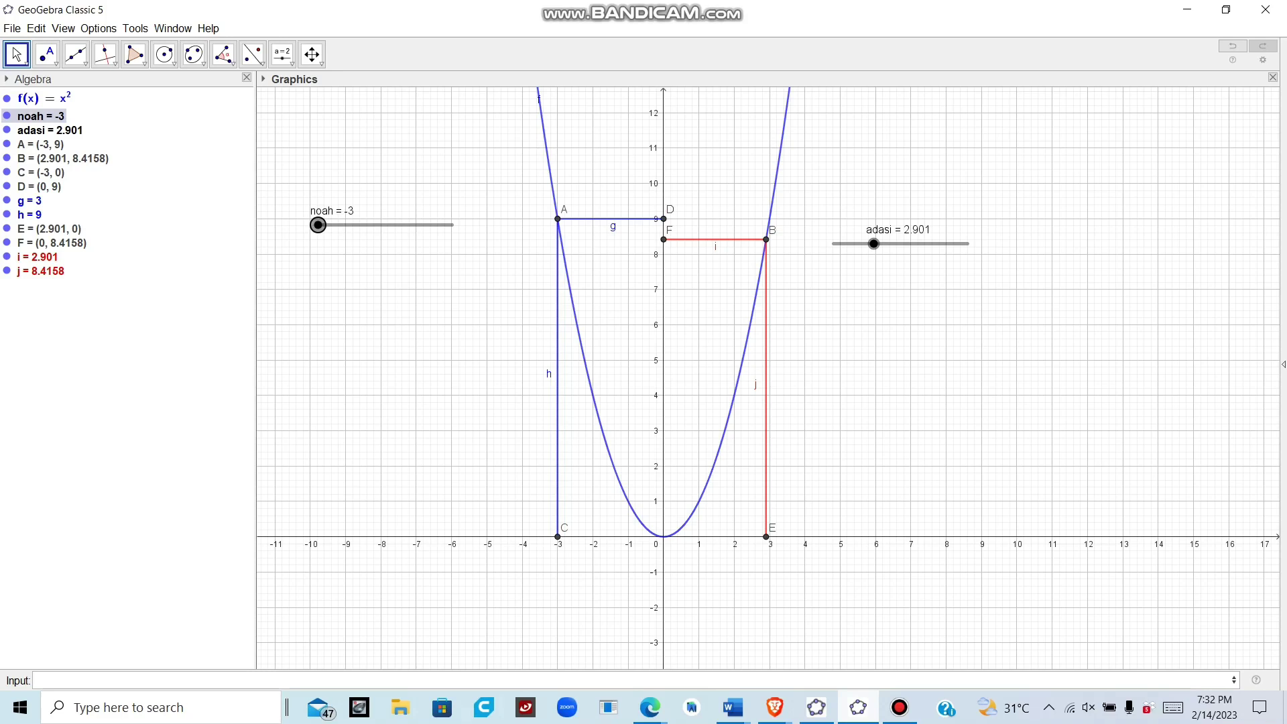
pyautogui.moveTo(873, 243); pyautogui.dragTo(967, 244)
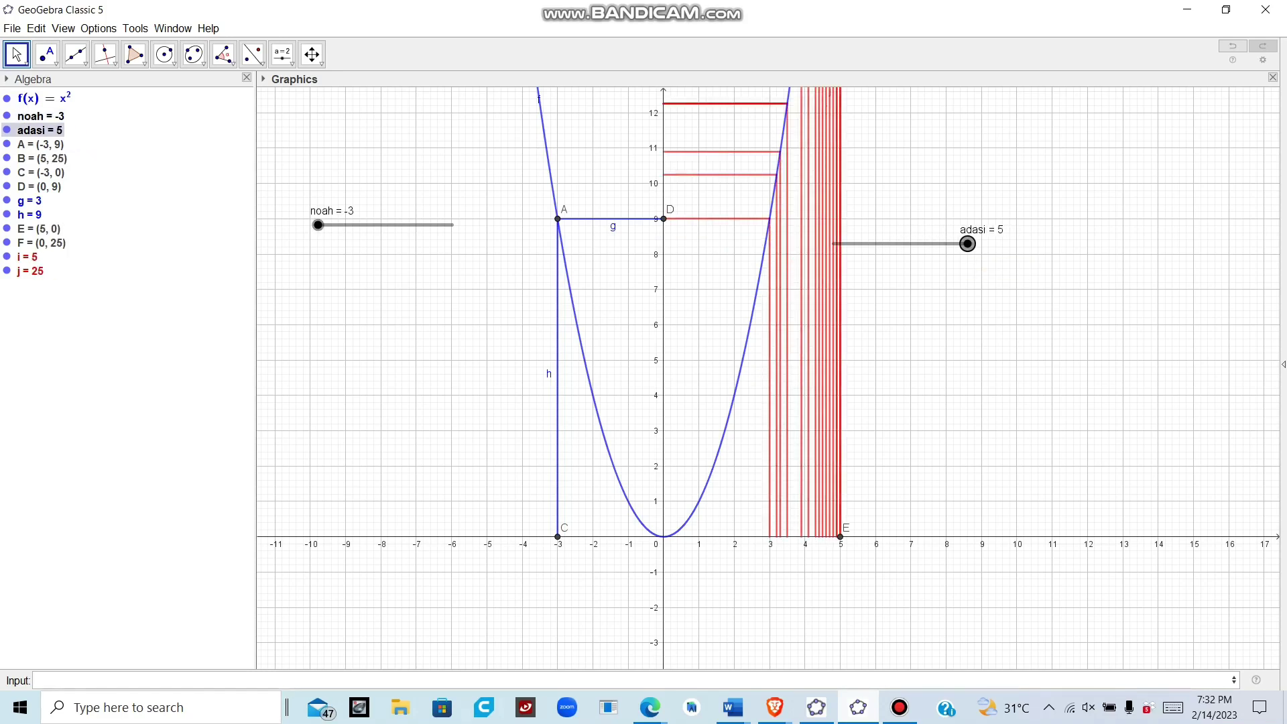
# Animate the noah and adasi sliders together so both points' projection segments leave traces across the full parabola
pyautogui.hotkey('ctrl', 'e')
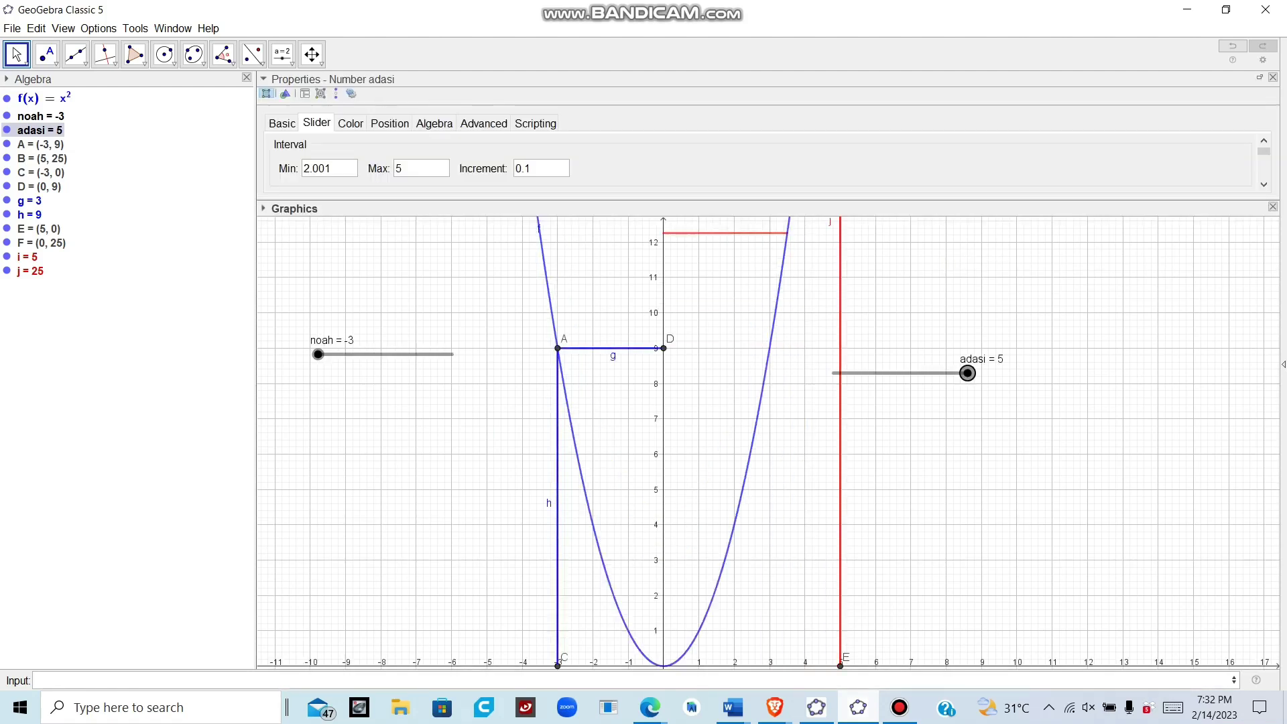
pyautogui.click(1273, 77)
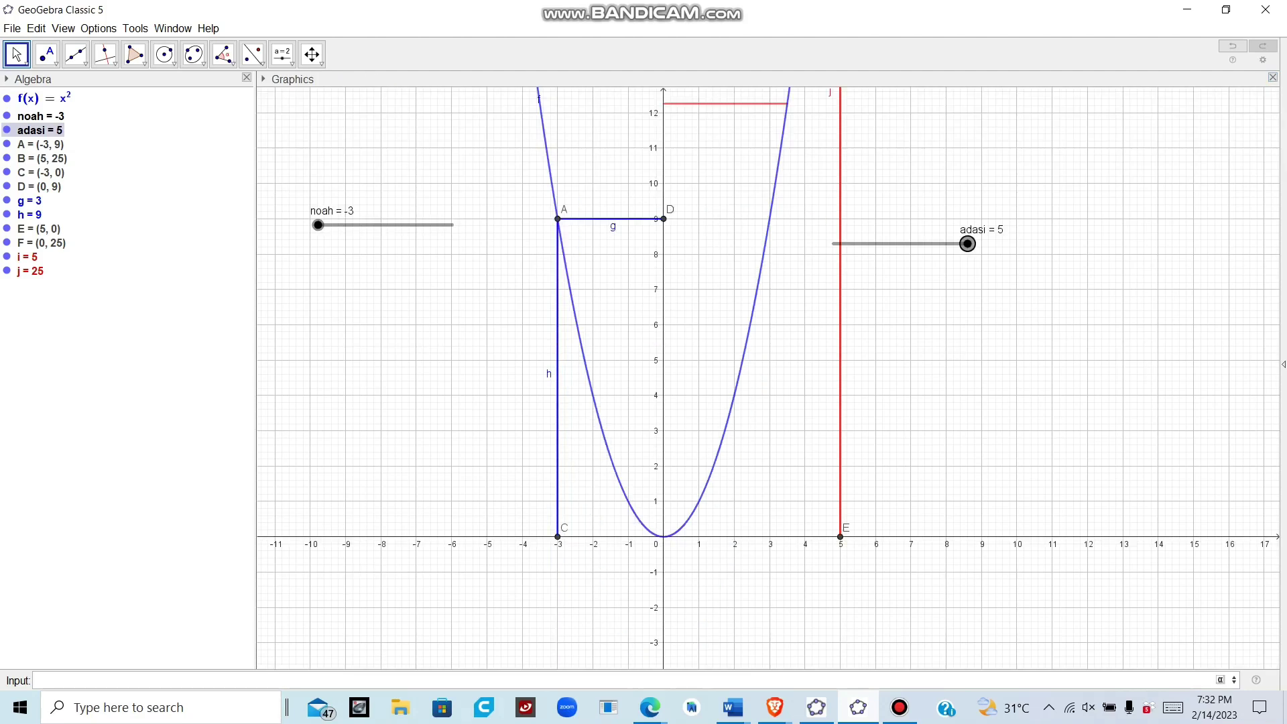
pyautogui.scroll(-1, 879, 311)
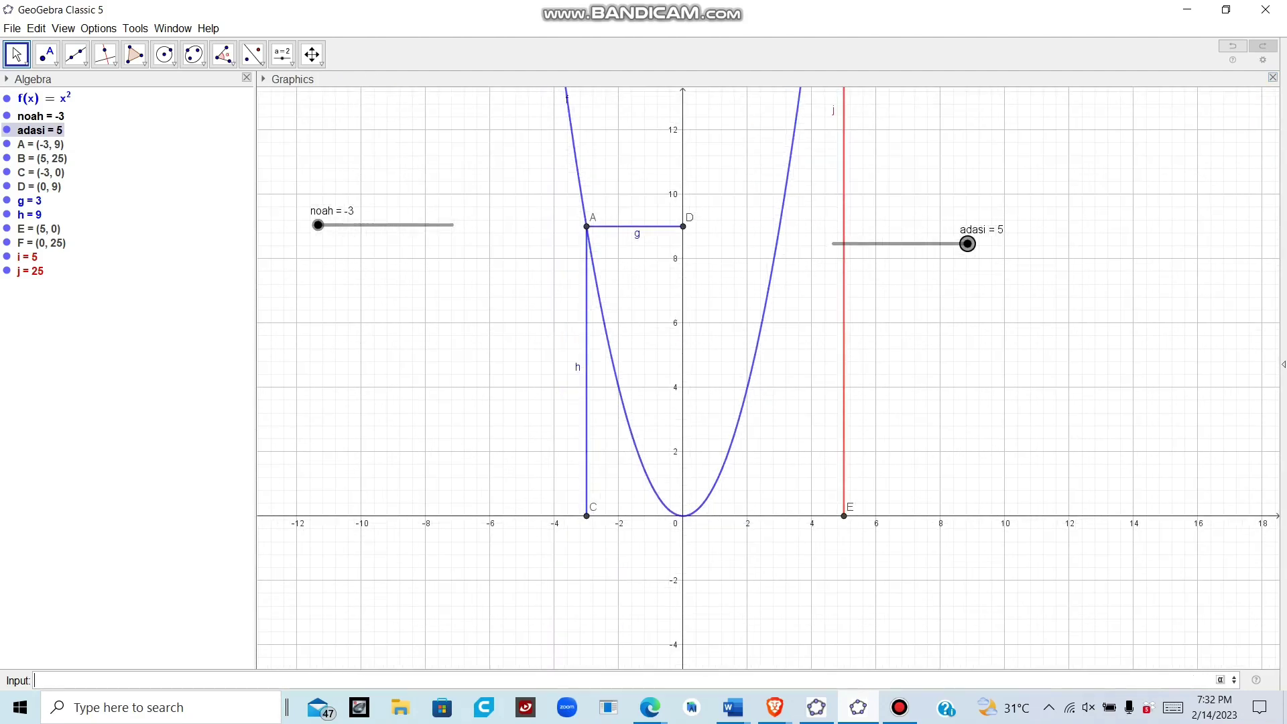
pyautogui.scroll(-1, 869, 404)
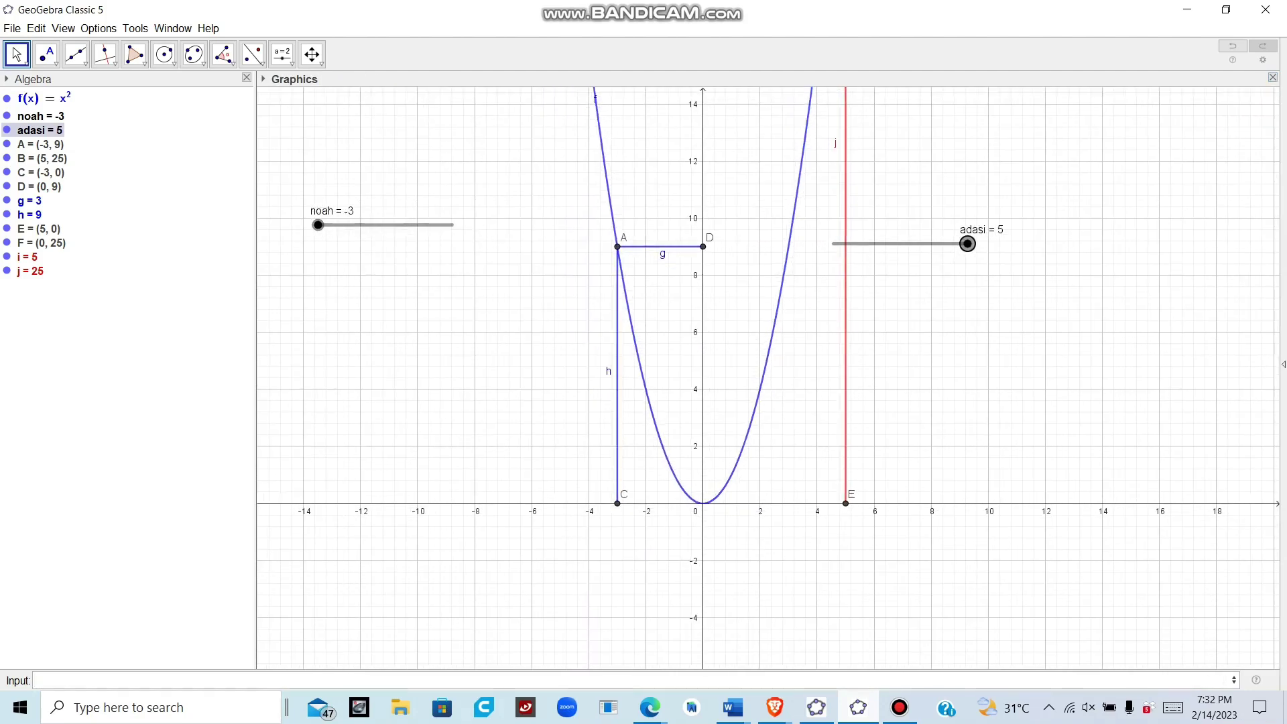
pyautogui.moveTo(878, 422); pyautogui.dragTo(816, 557)
pyautogui.scroll(-3, 816, 557)
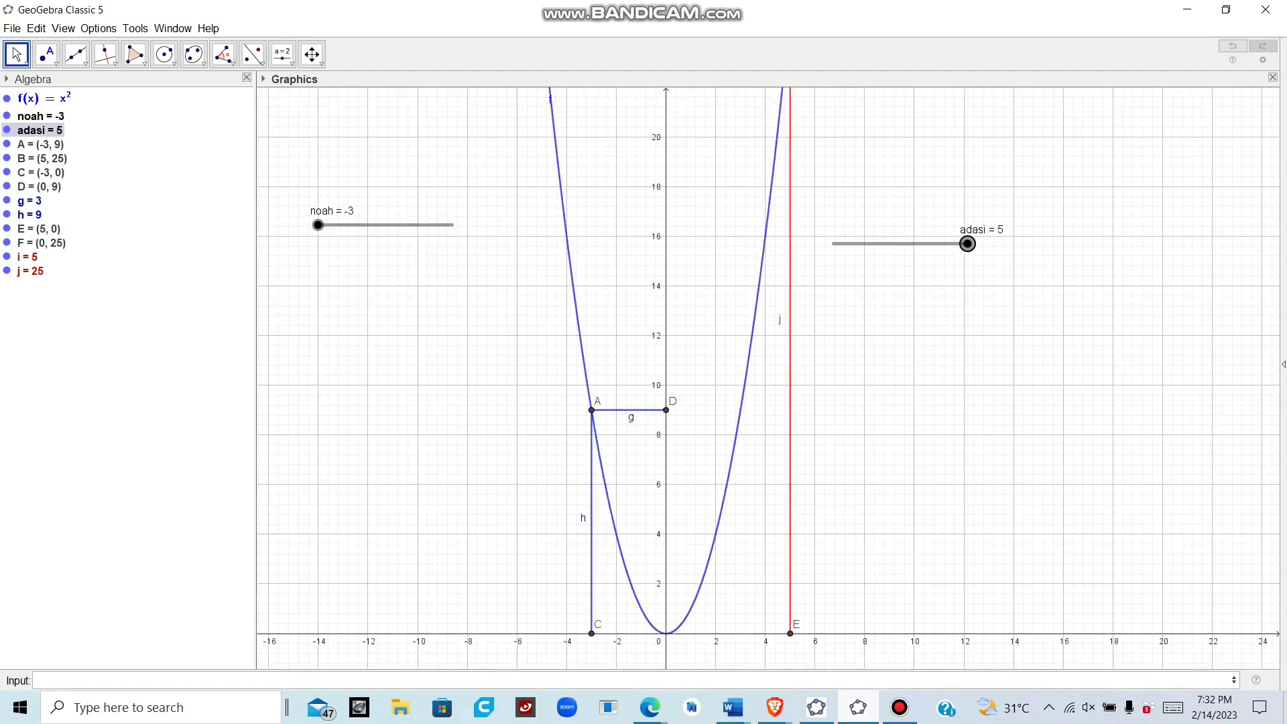
pyautogui.scroll(-1, 798, 536)
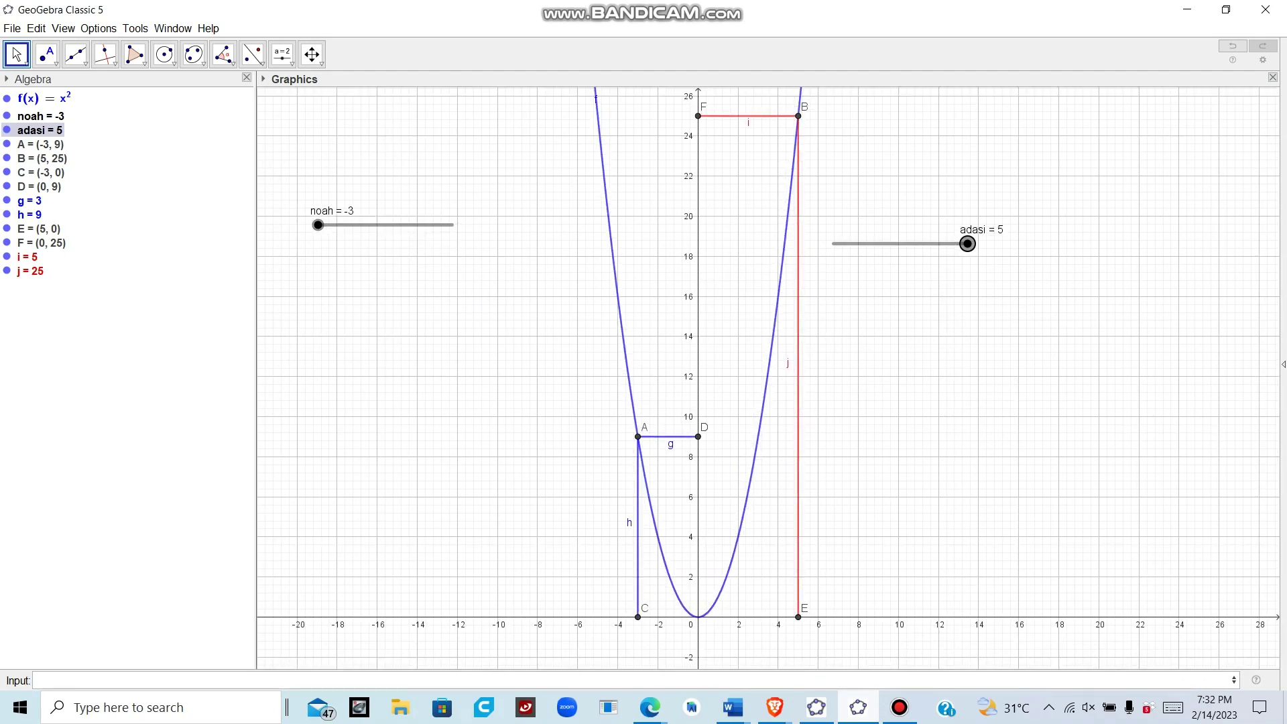
pyautogui.rightClick(397, 226)
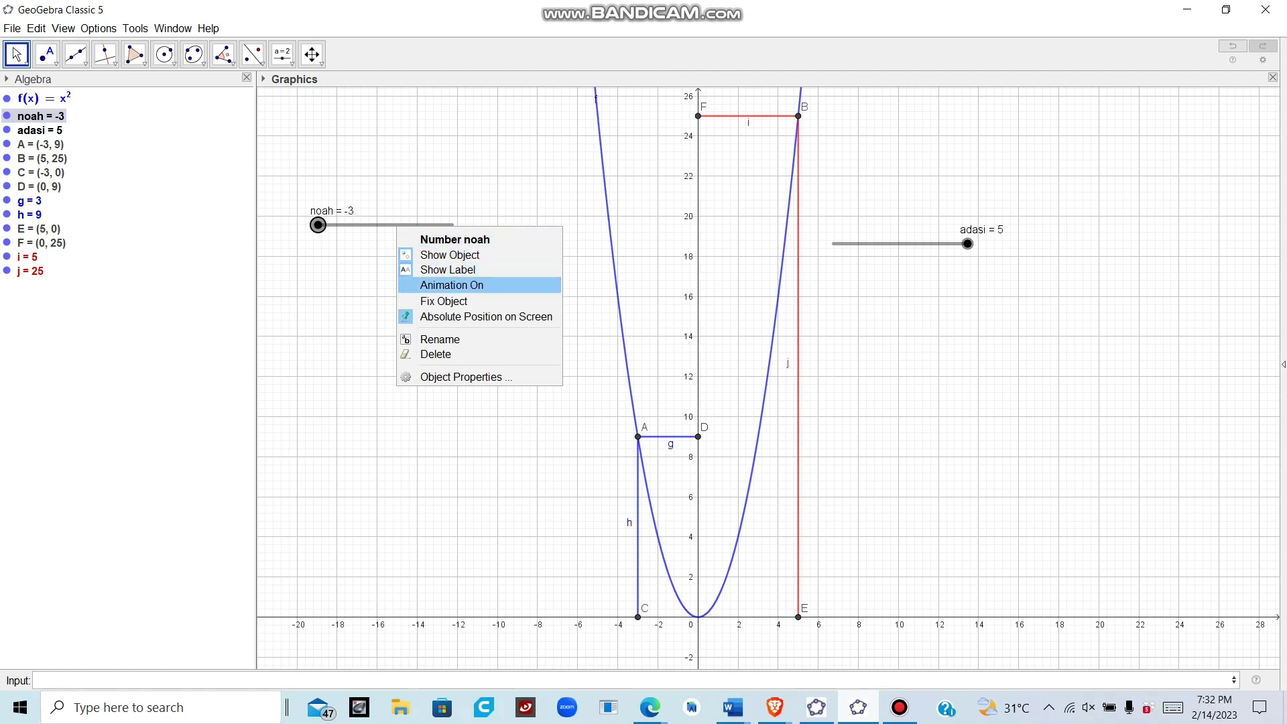
pyautogui.click(452, 285)
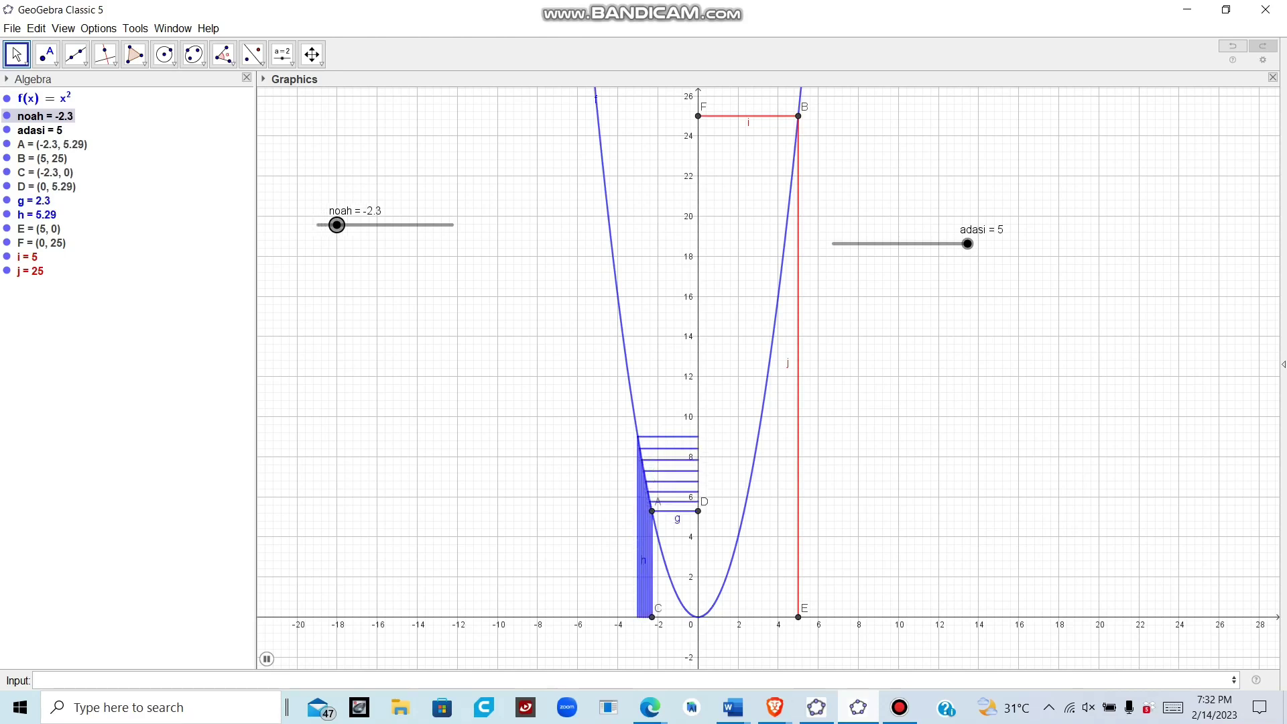
pyautogui.rightClick(845, 245)
pyautogui.click(902, 303)
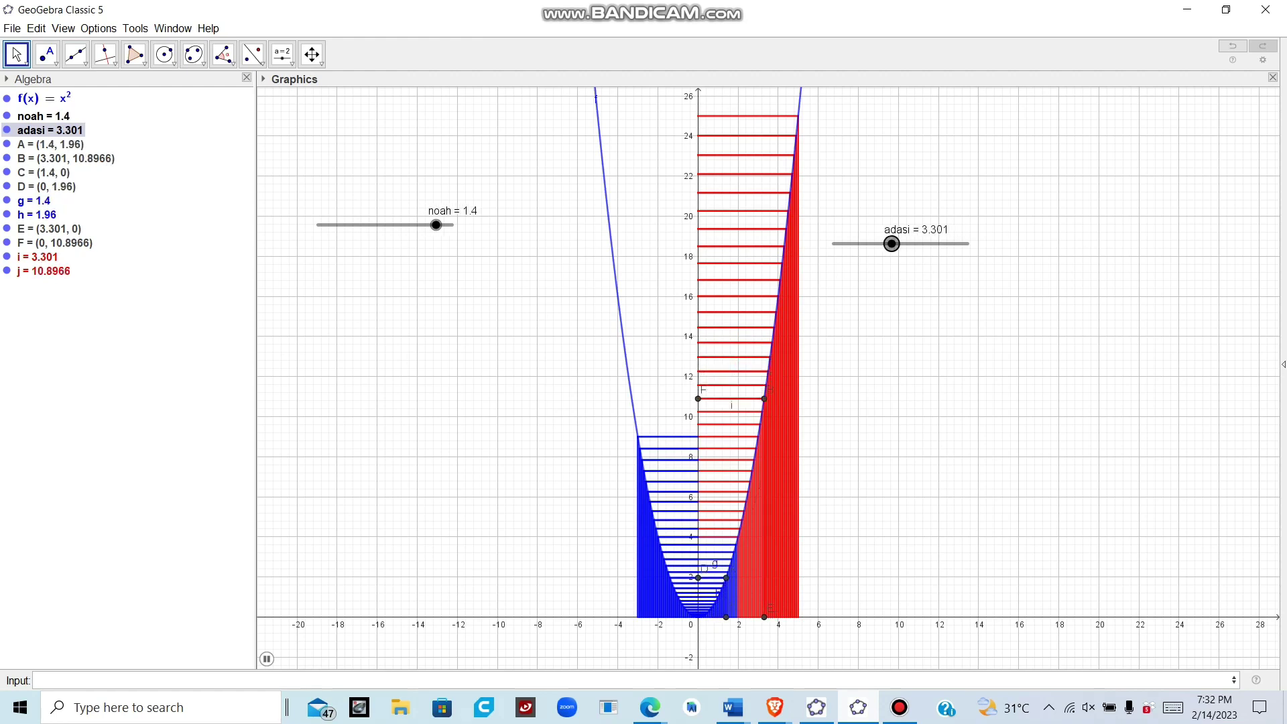
# Show the Spreadsheet view beside the graph while the slider animation runs
pyautogui.scroll(3, 1101, 370)
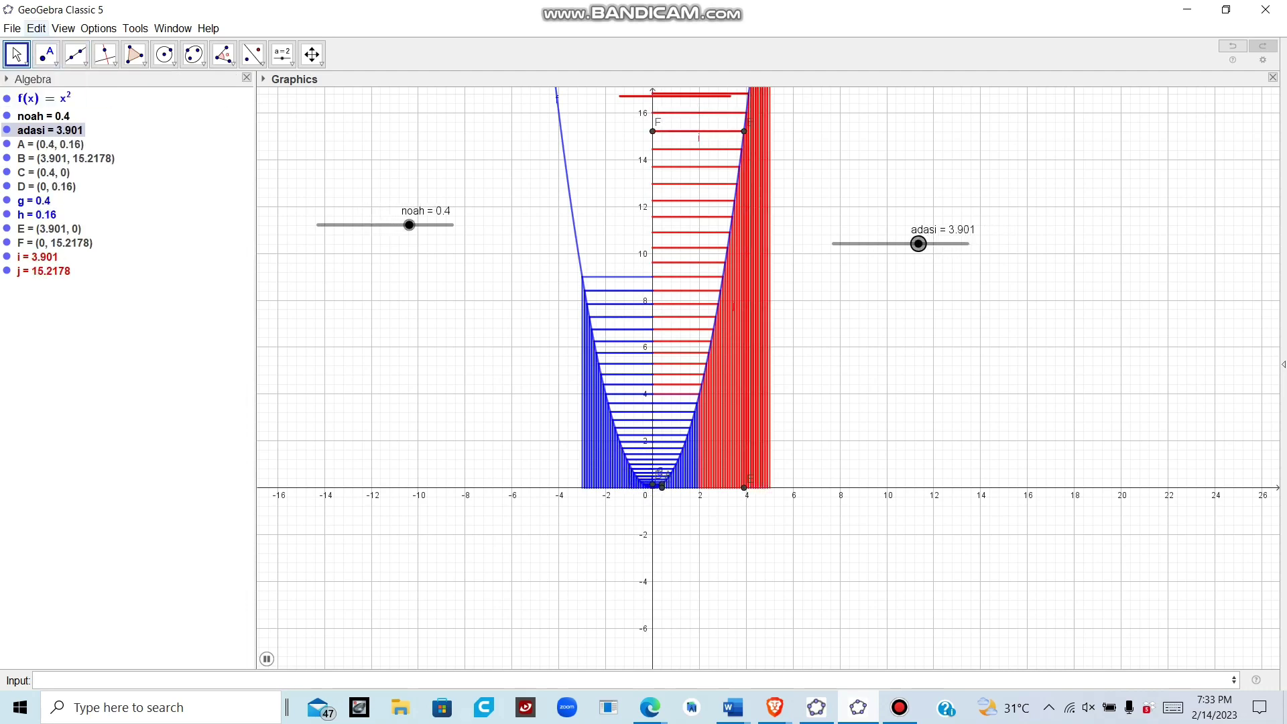
pyautogui.click(64, 29)
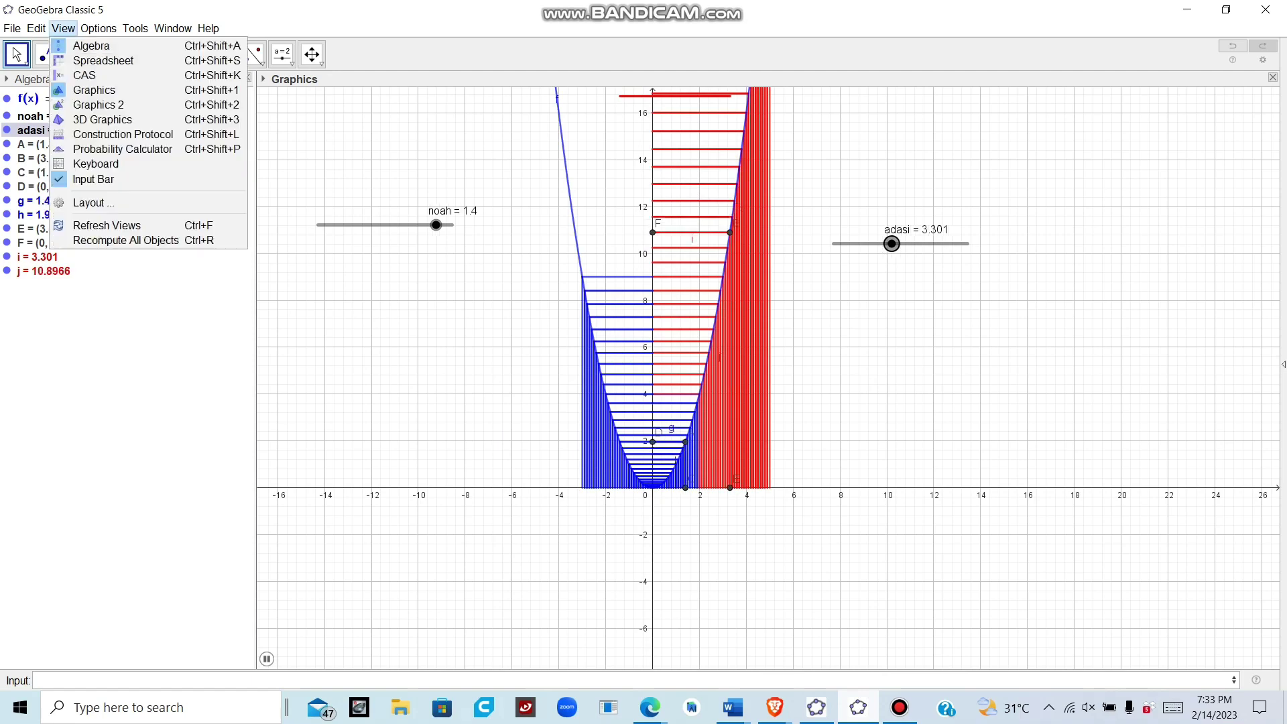
pyautogui.click(104, 60)
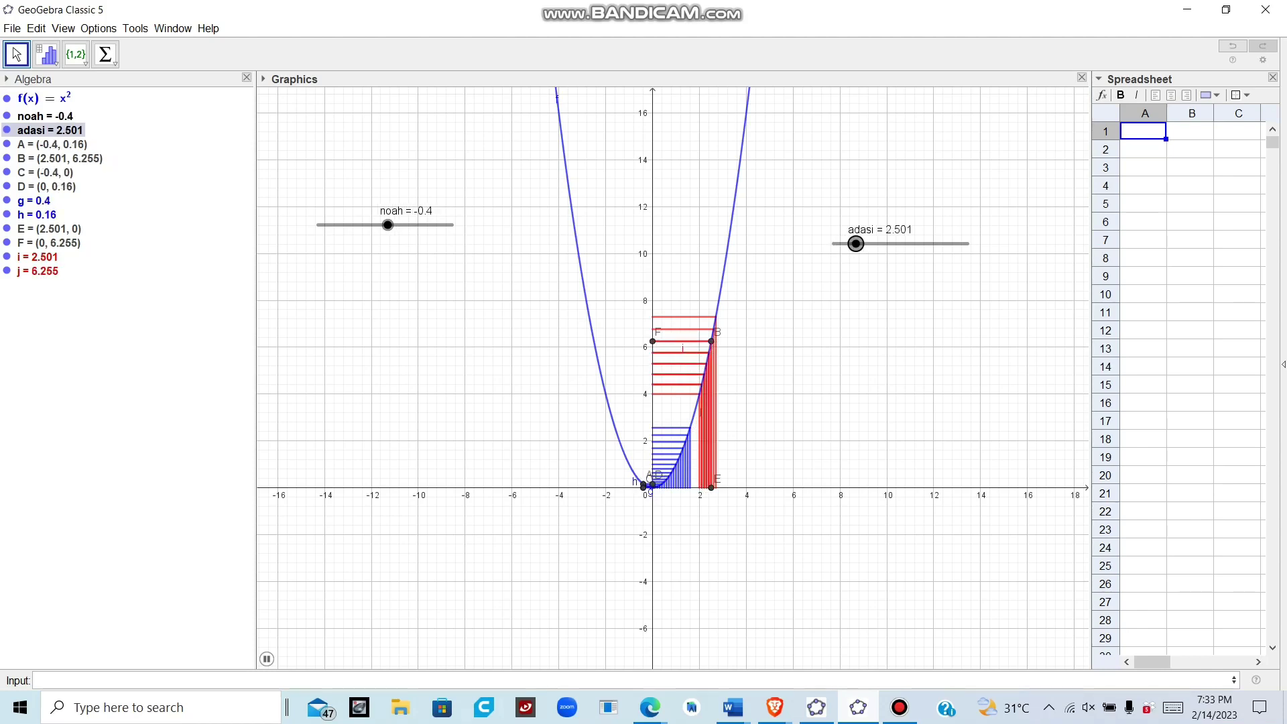
# Record the values of segment j to spreadsheet column A, place the recording dialog away from the curve, and pause the recording
pyautogui.rightClick(33, 271)
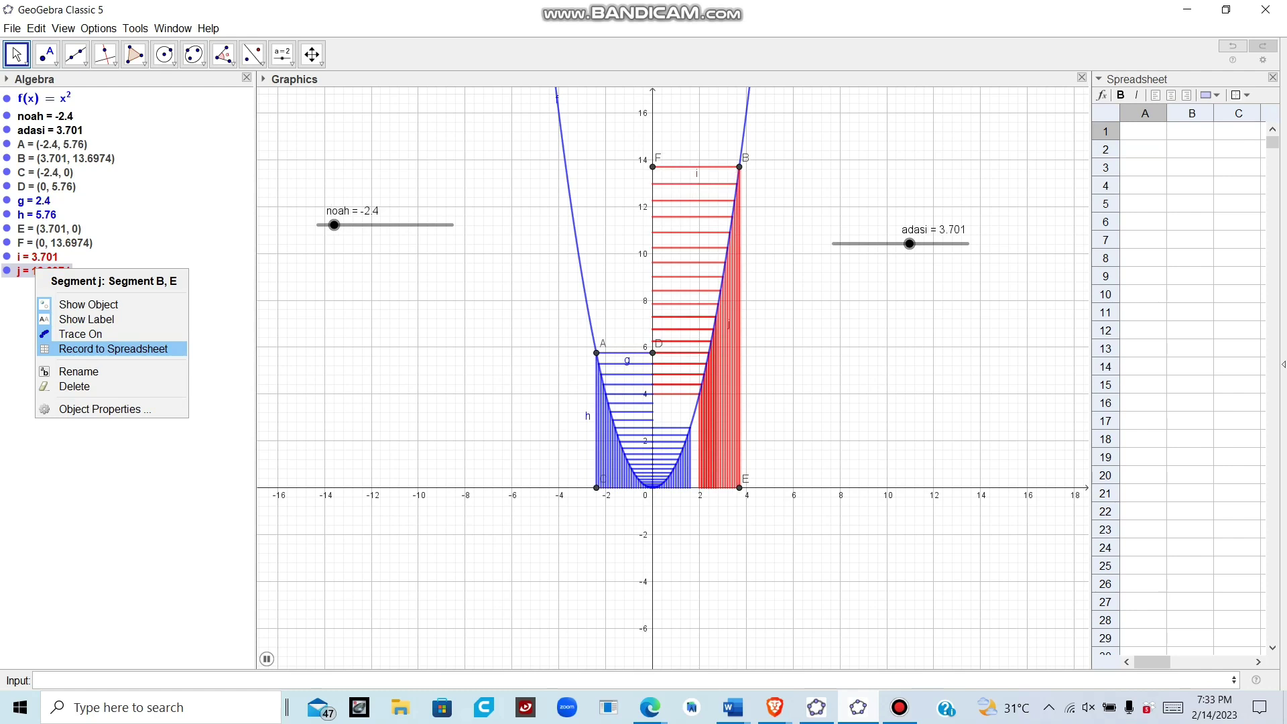
pyautogui.click(113, 349)
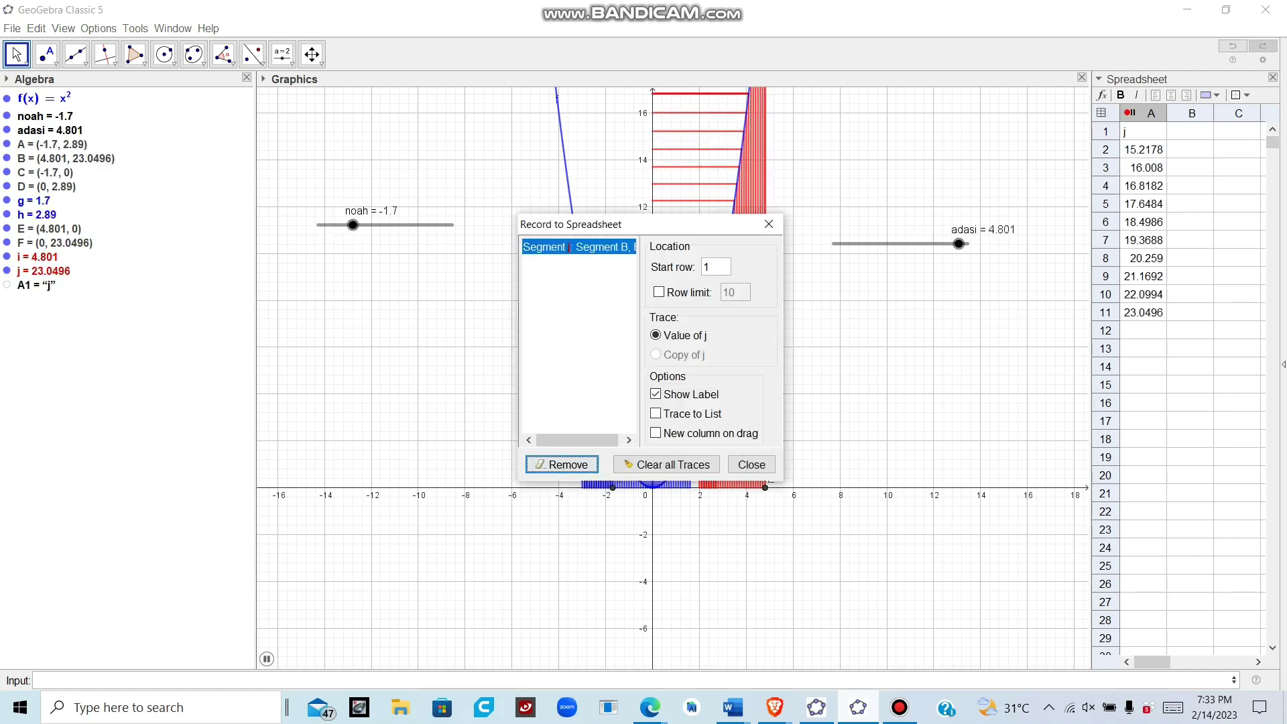
pyautogui.moveTo(675, 224); pyautogui.dragTo(422, 349)
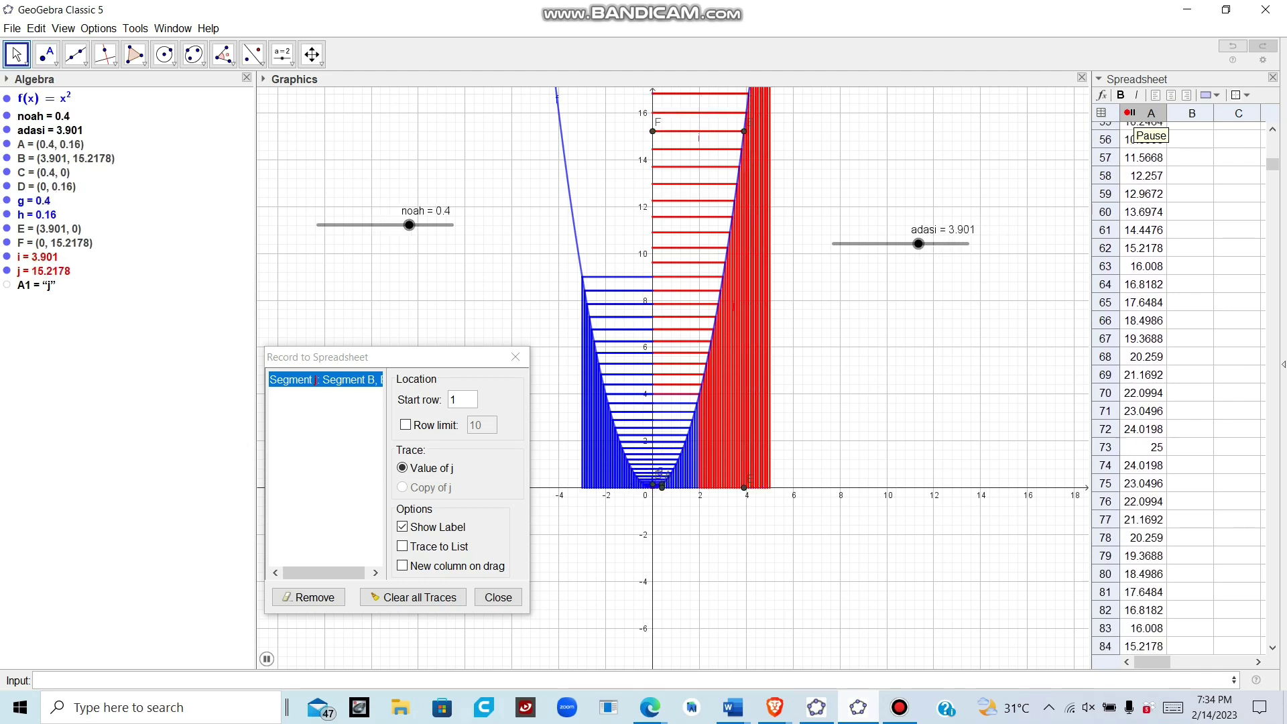
pyautogui.click(1130, 113)
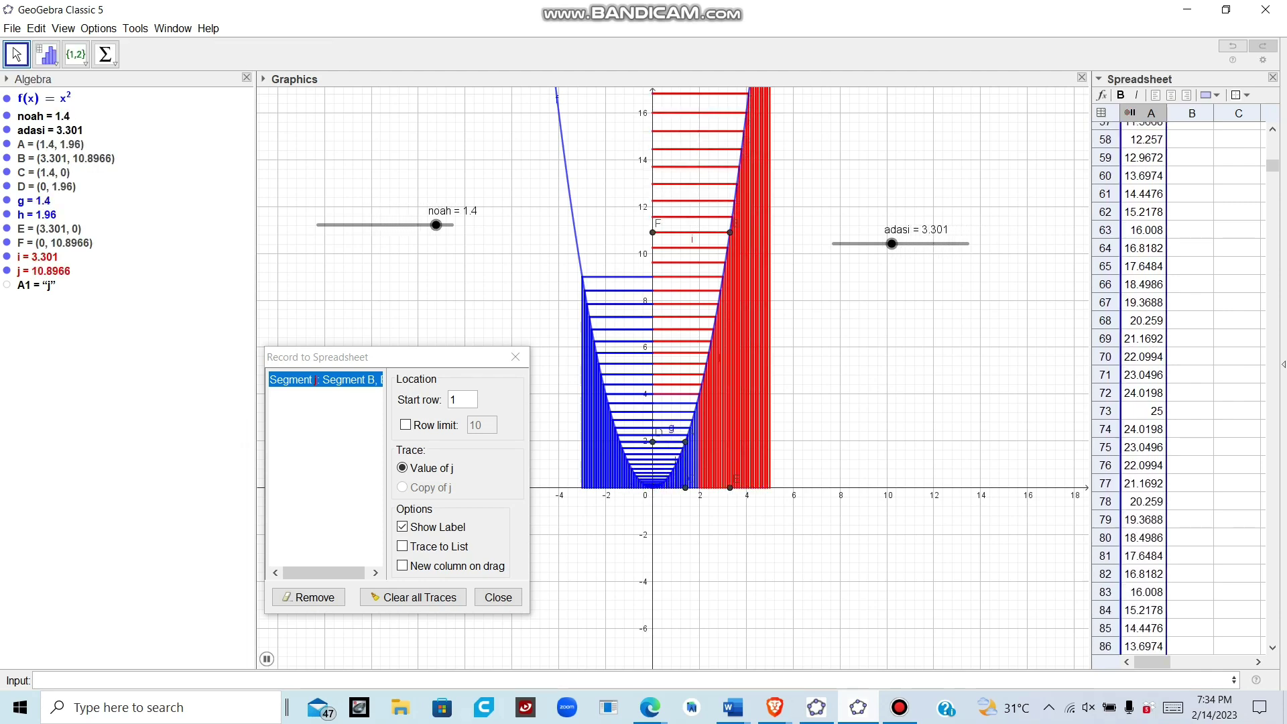